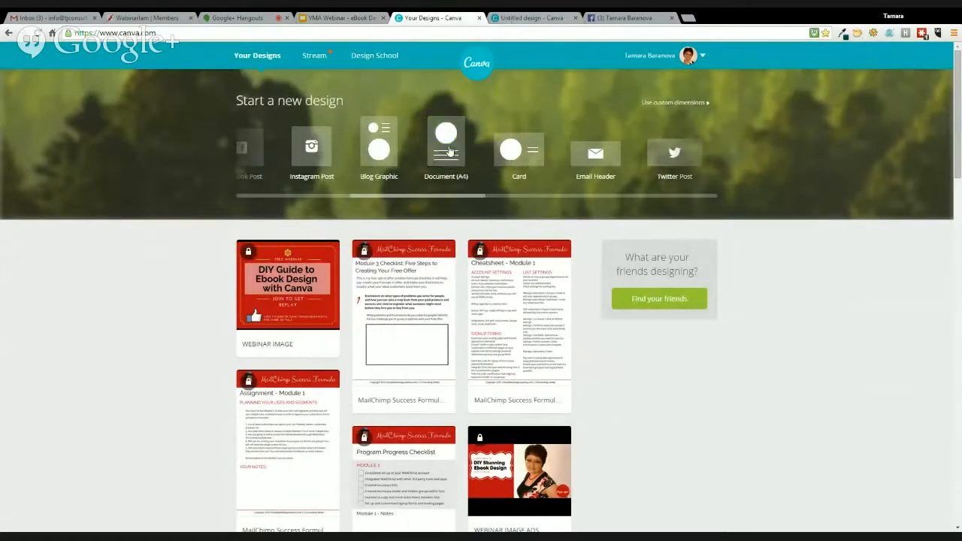
Look through the available page layouts in the untitled A4 design, from the newest templates to the free ones further on.
click(532, 18)
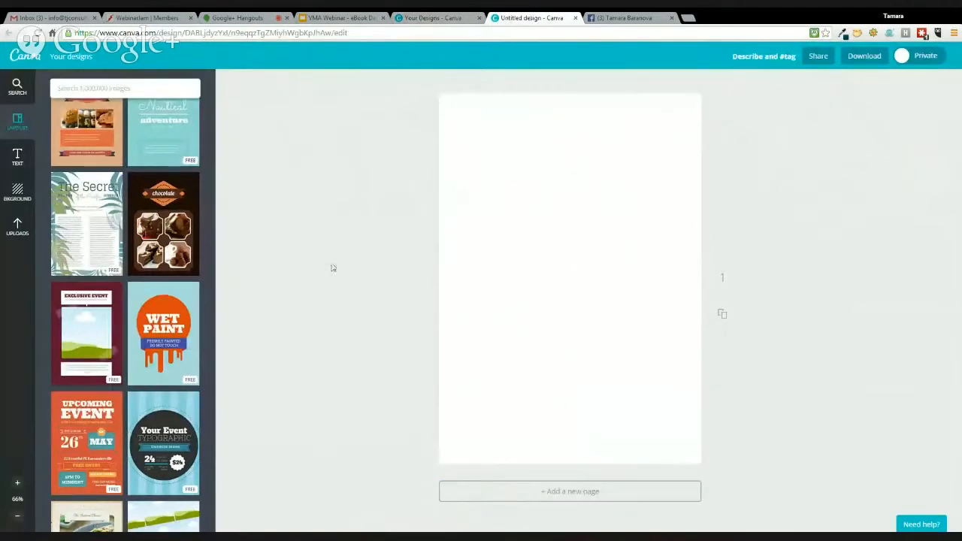
scroll(209, 299, up, 10)
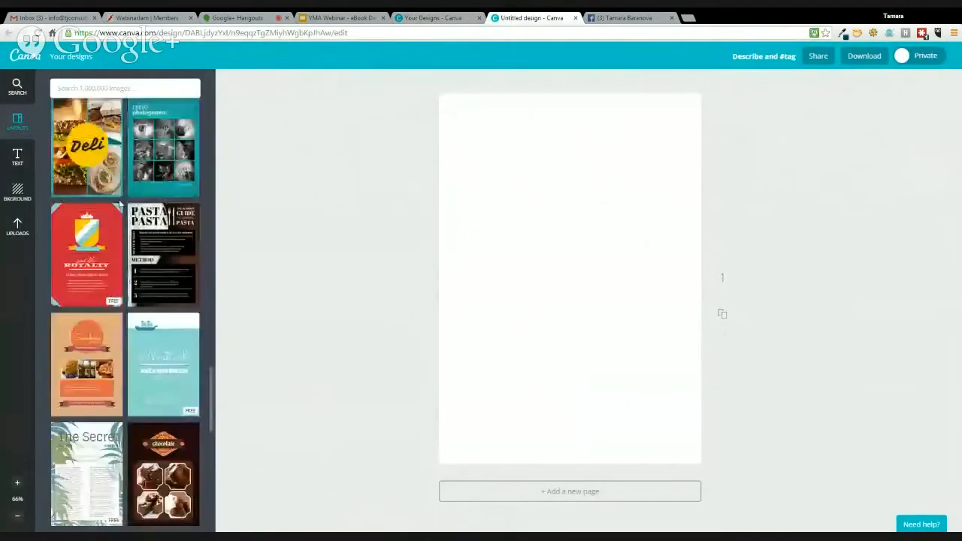
drag(214, 336, 214, 109)
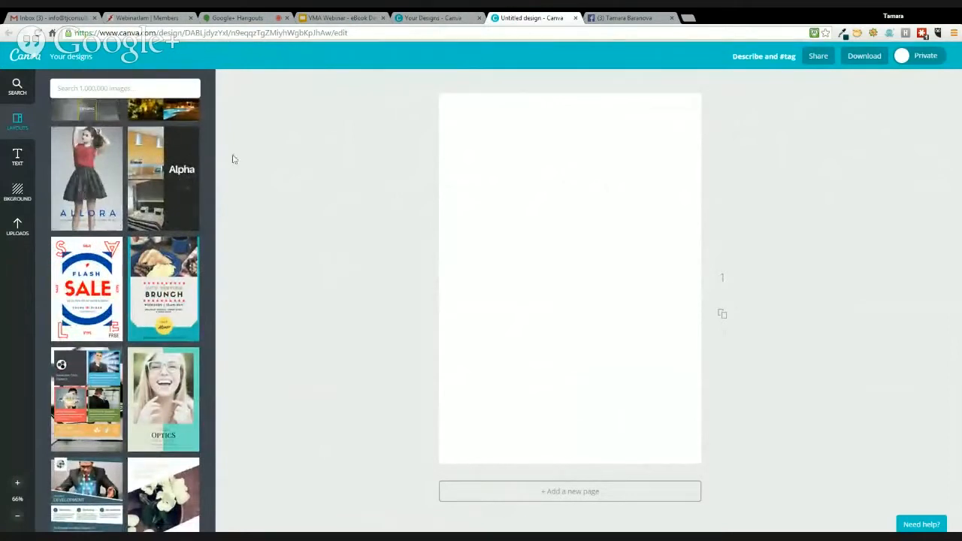
drag(213, 132, 213, 103)
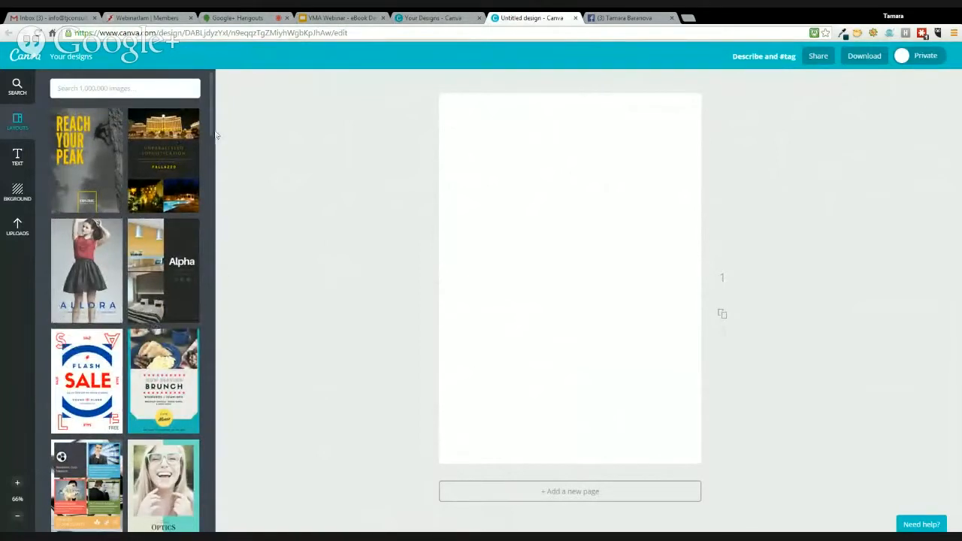
scroll(200, 226, down, 7)
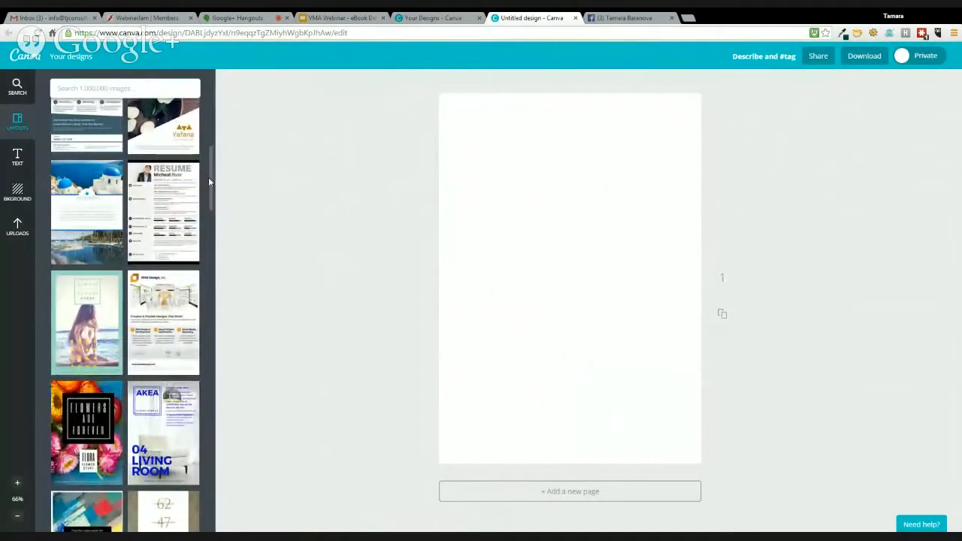
drag(208, 180, 221, 258)
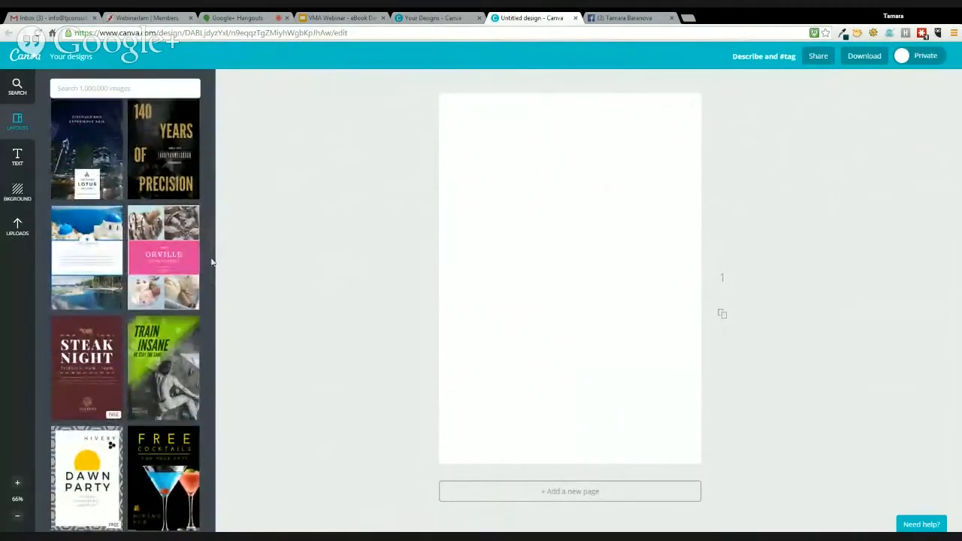
mouse_move(211, 262)
mouse_down()
mouse_move(215, 385)
mouse_move(236, 491)
mouse_up()
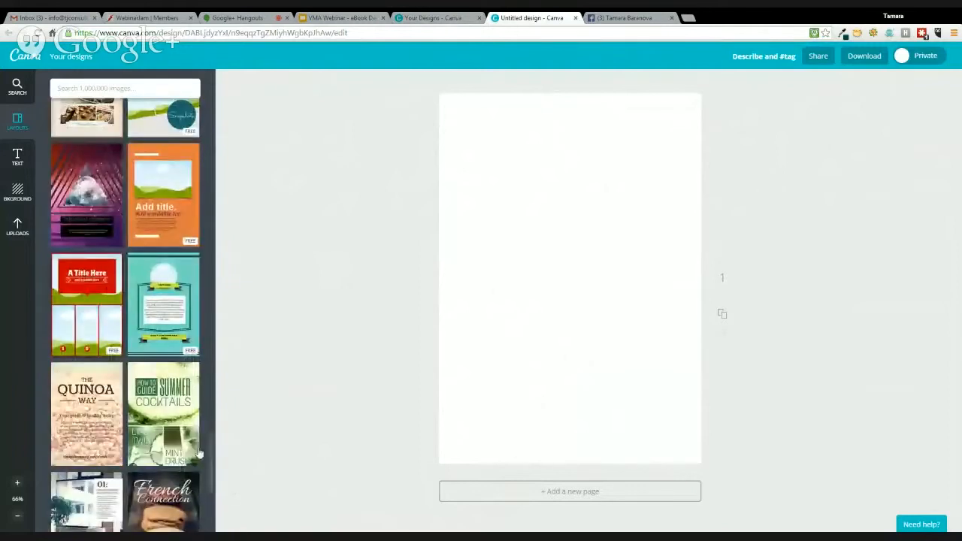
scroll(172, 371, up, 2)
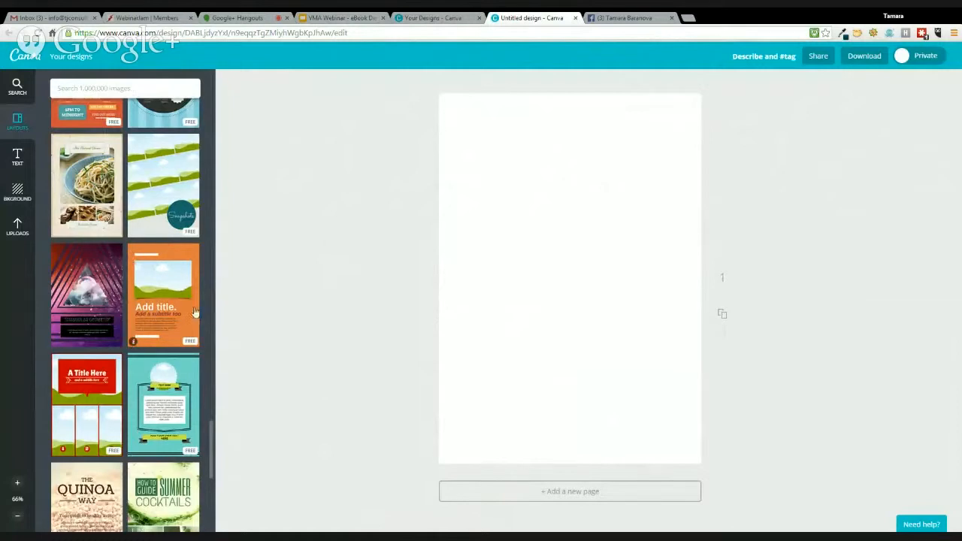
Give the blank page a solid yellow background.
click(15, 193)
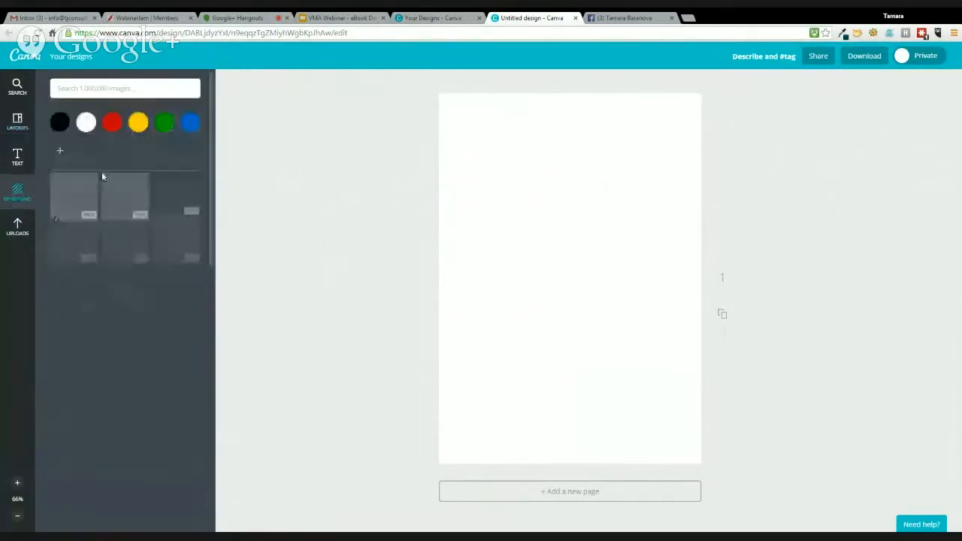
click(138, 122)
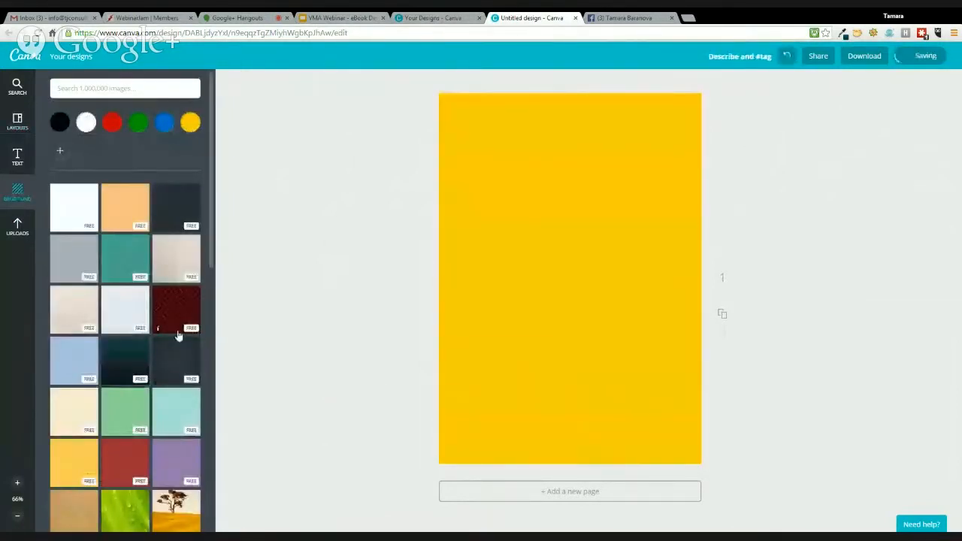
click(18, 121)
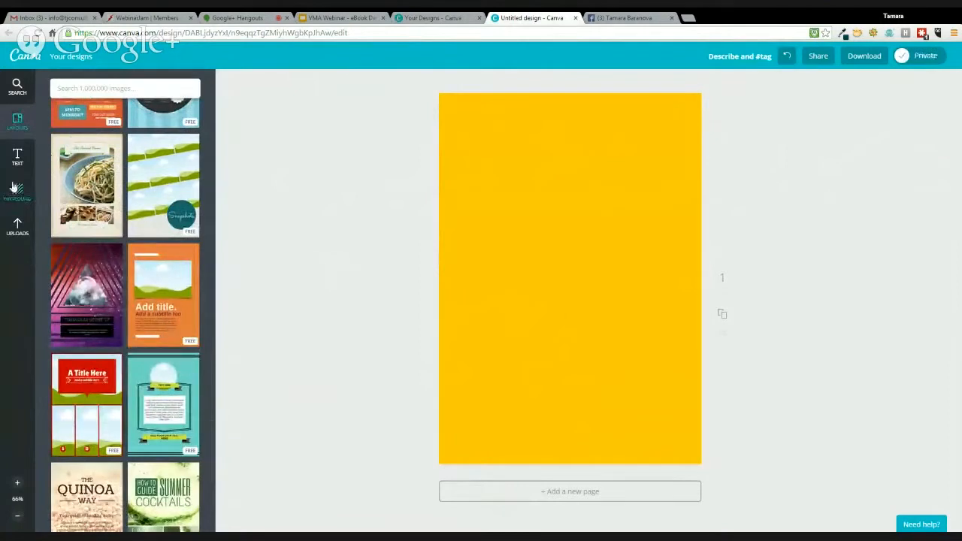
Add a heading, a subtitle and a body text placeholder, stacked one below the other around the middle of the page.
click(17, 158)
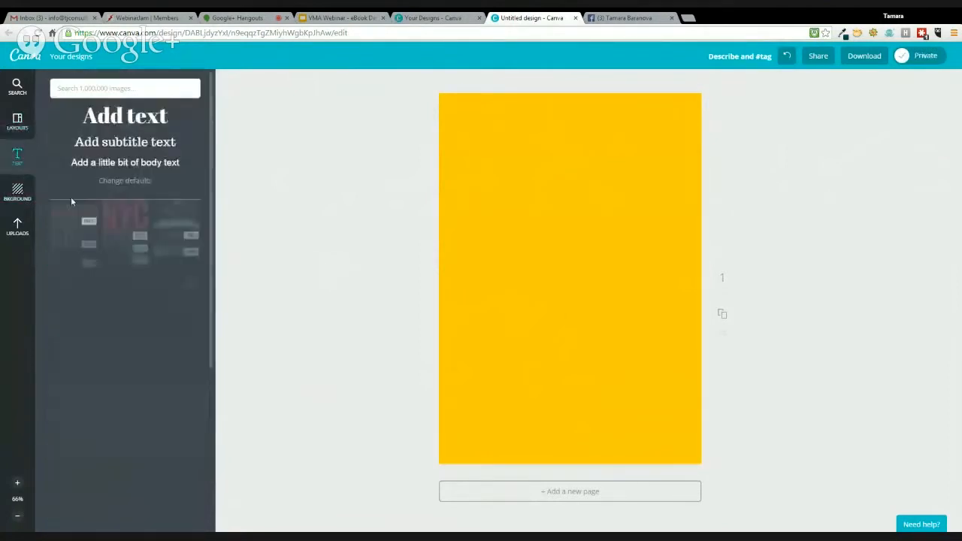
drag(109, 122, 505, 280)
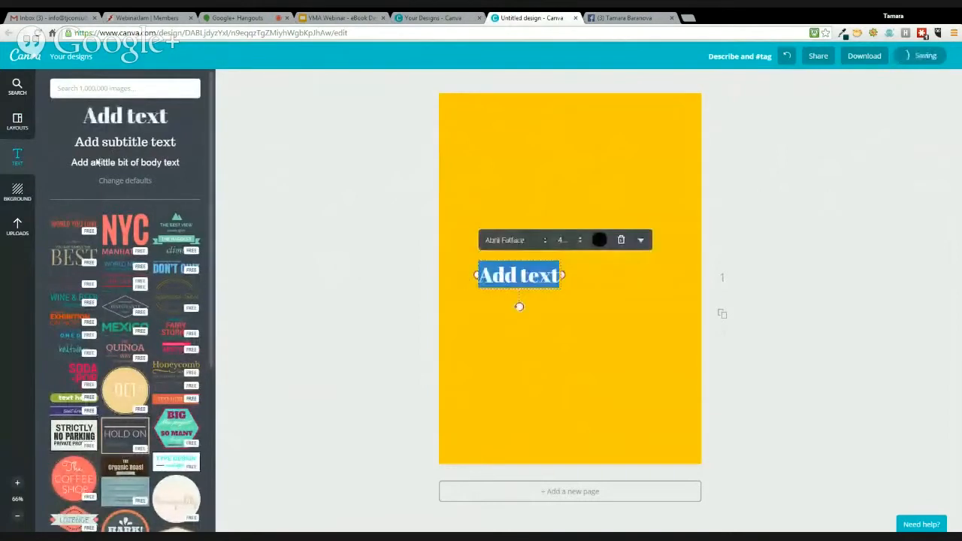
drag(104, 147, 511, 311)
drag(118, 169, 528, 338)
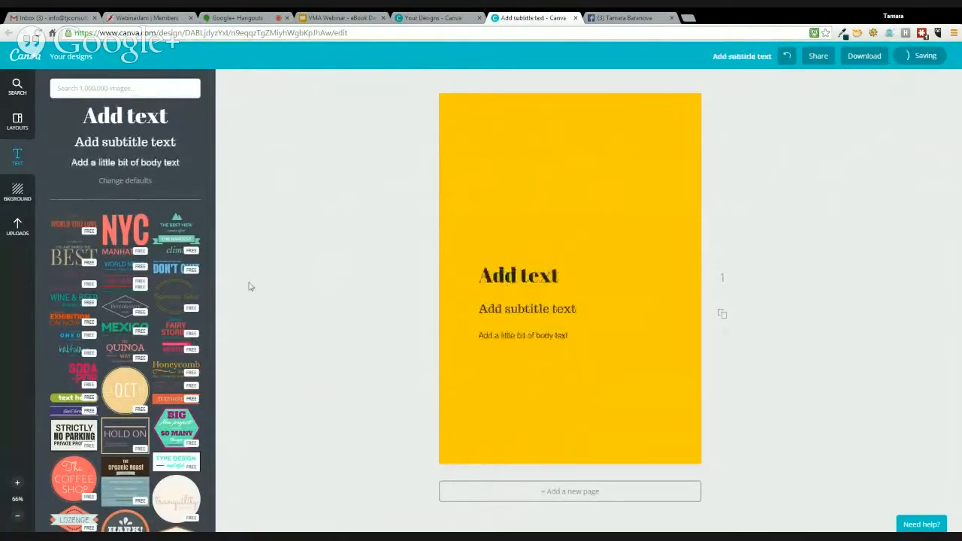
Place the uploaded Skydive Bay of Islands post screenshot on the page above the heading.
click(17, 122)
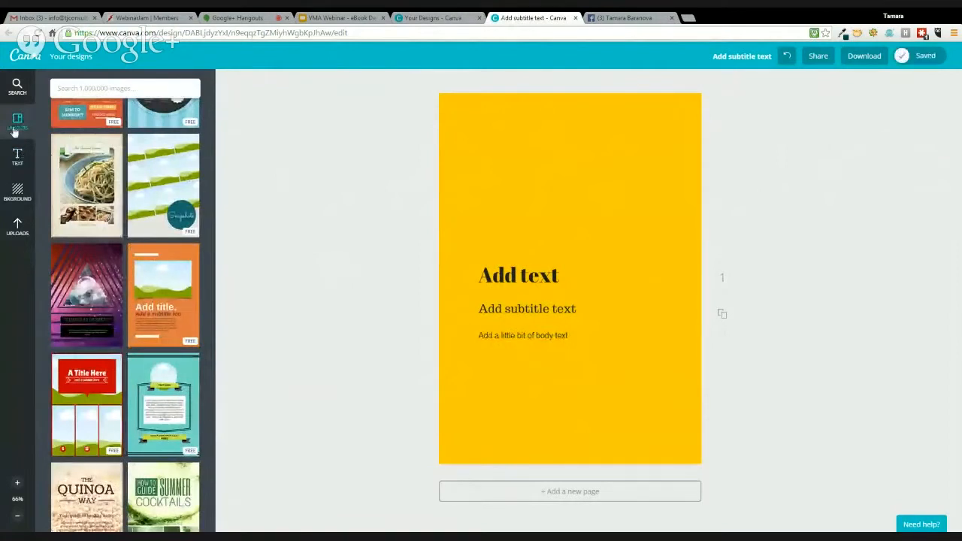
click(18, 228)
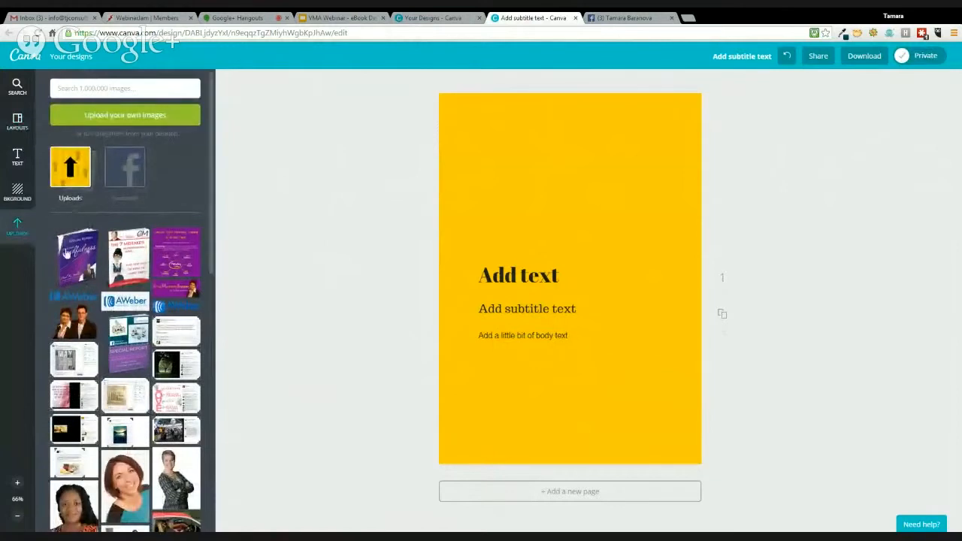
scroll(174, 372, down, 2)
drag(166, 293, 538, 195)
click(622, 274)
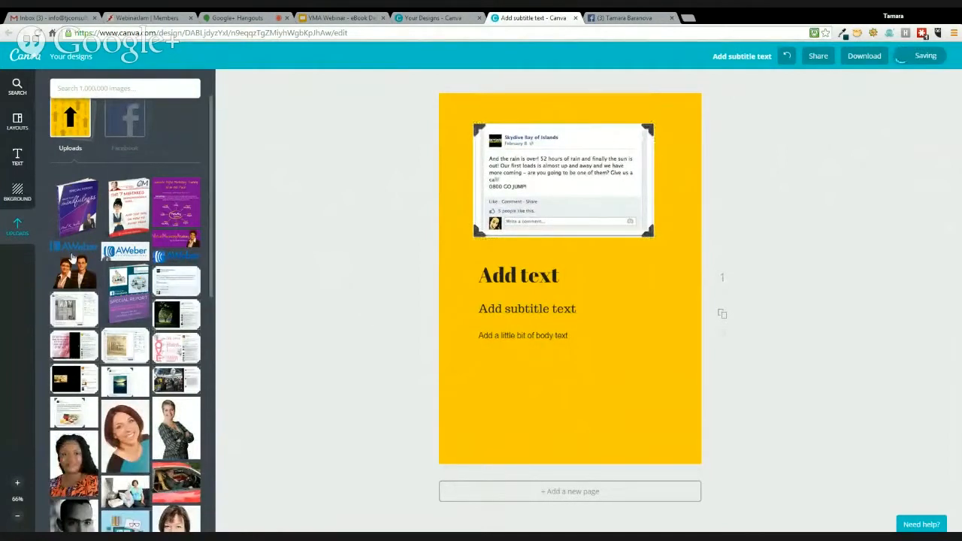
Search the image library for "rectangle".
click(17, 122)
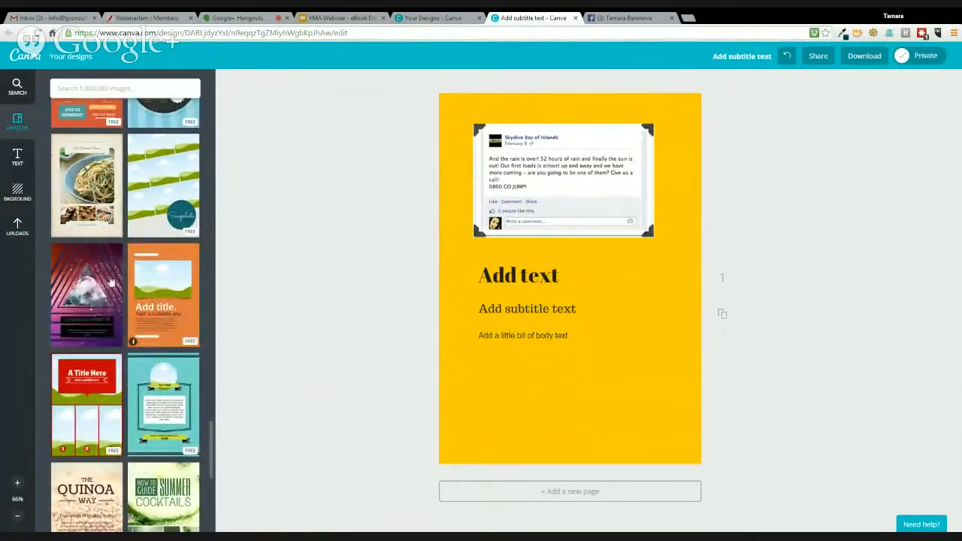
click(17, 85)
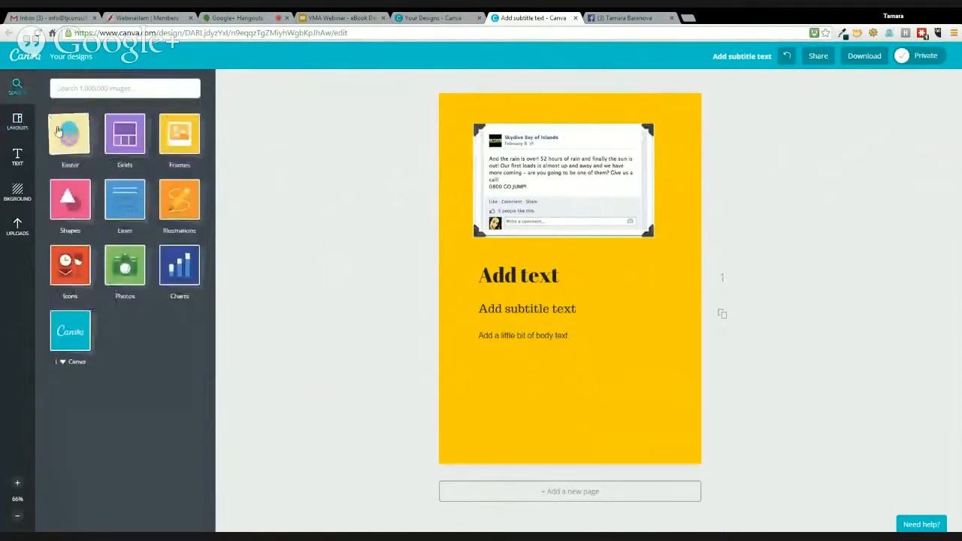
text(rectangl)
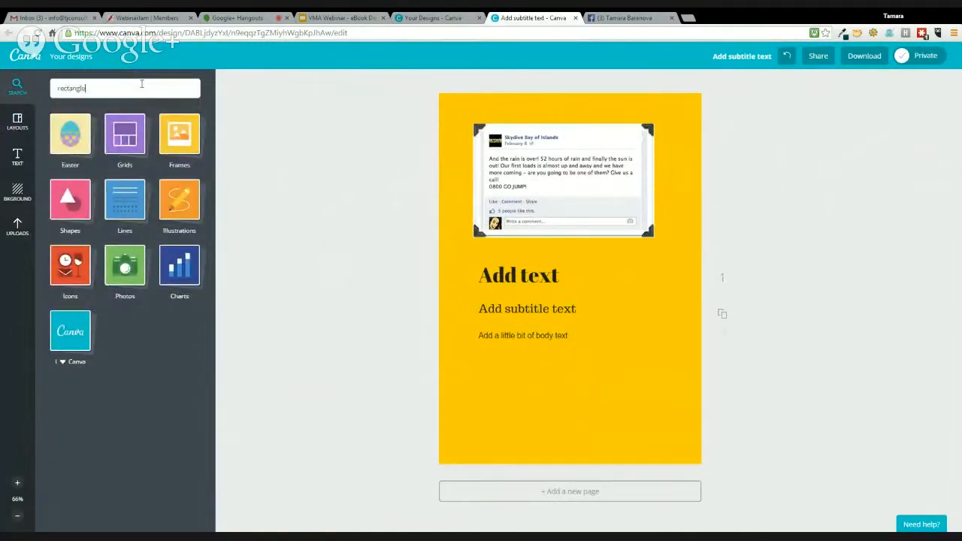
text(e)
key(Return)
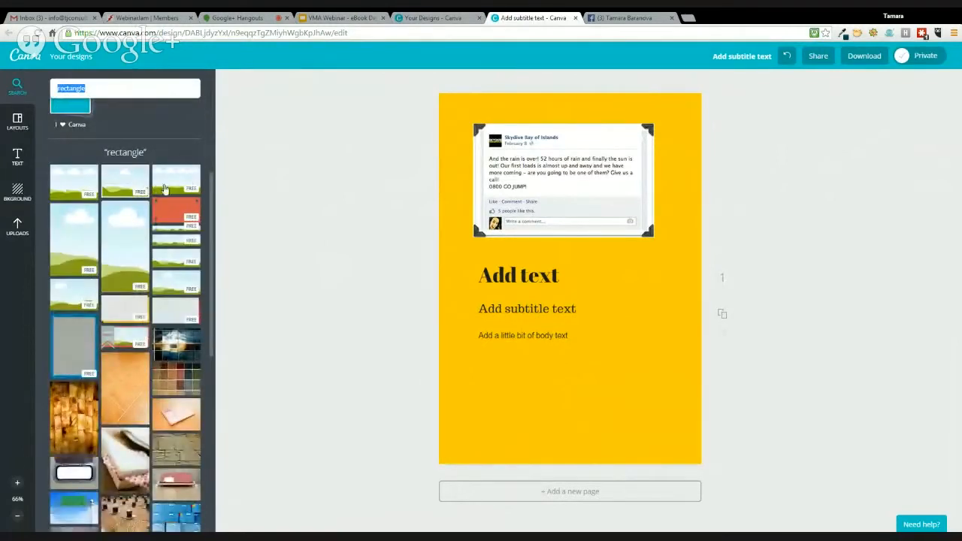
Add the free dark red rectangle as a thin horizontal bar above the post screenshot, matching the screenshot's width.
scroll(121, 398, down, 2)
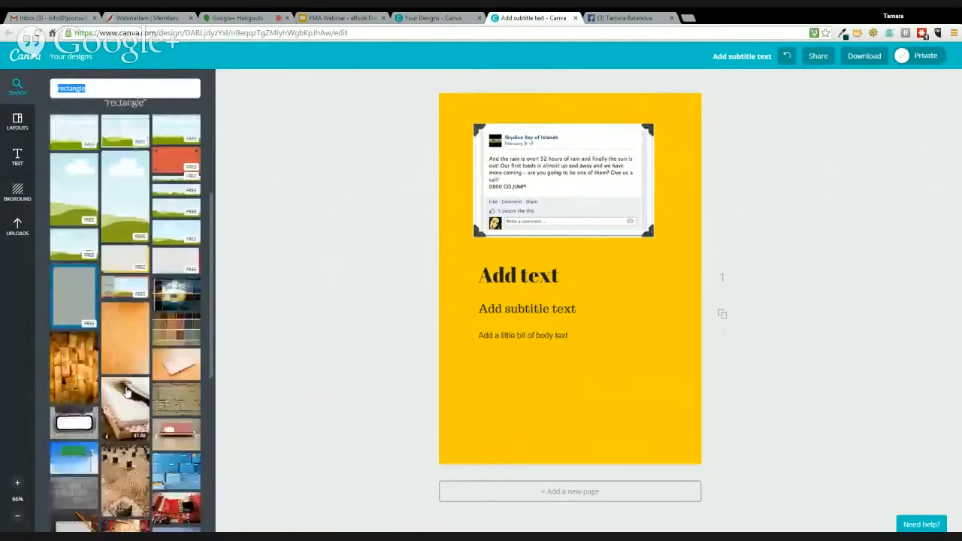
scroll(179, 408, down, 8)
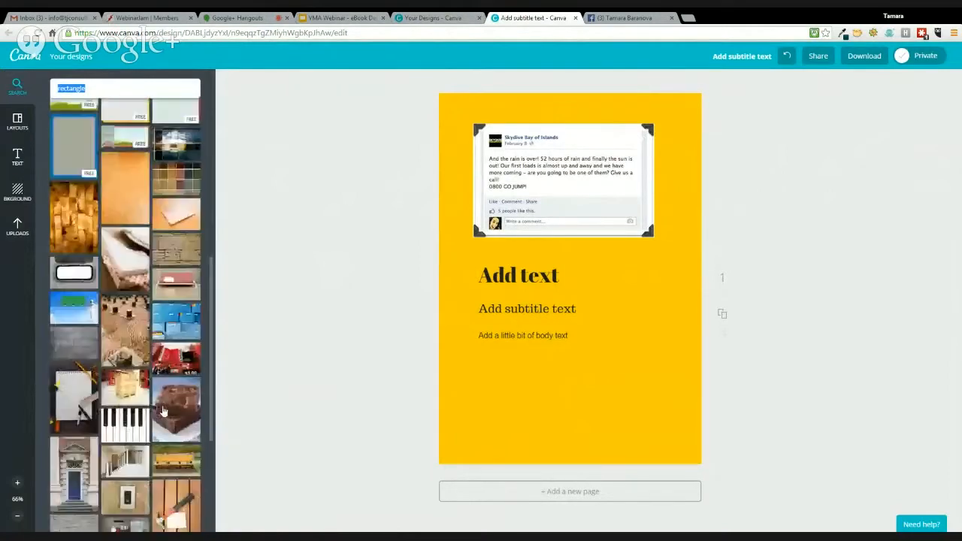
scroll(158, 407, down, 6)
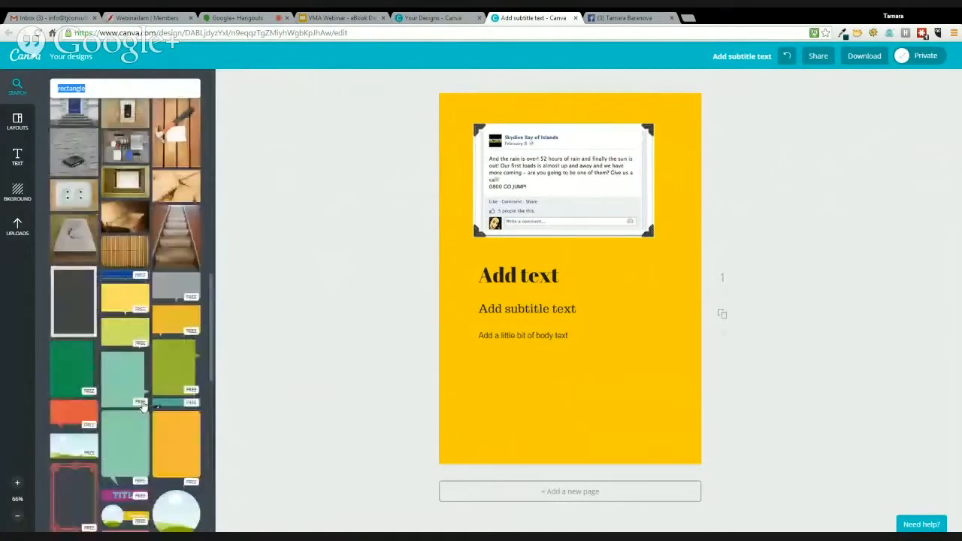
scroll(142, 405, down, 2)
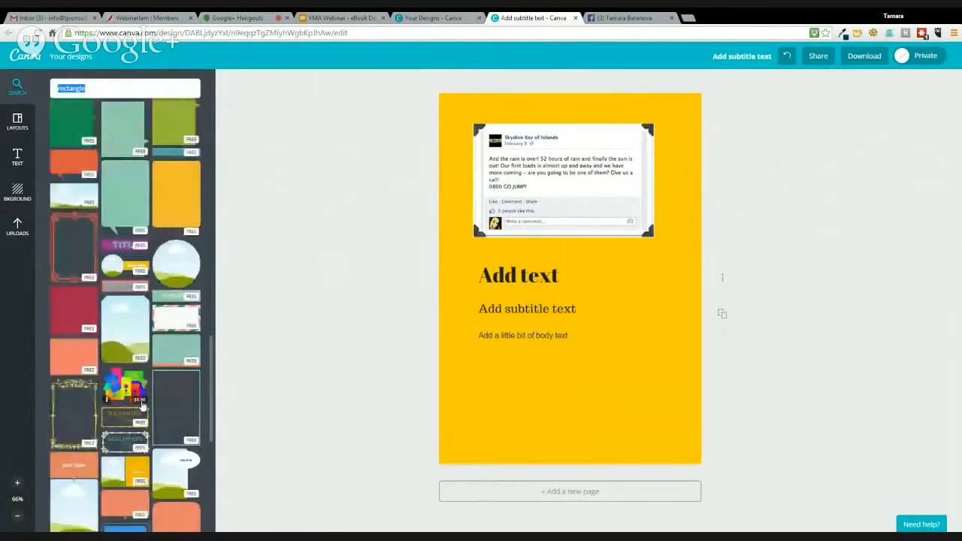
drag(73, 259, 526, 296)
drag(557, 244, 530, 114)
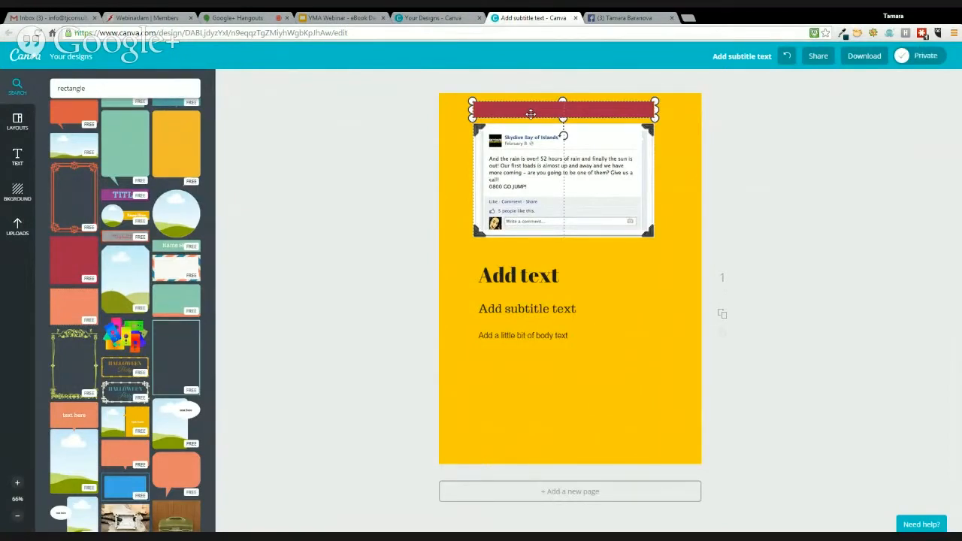
drag(531, 113, 530, 113)
Move the post screenshot slightly down and line up the text placeholders below it with its left edge.
drag(529, 171, 528, 196)
drag(524, 281, 510, 335)
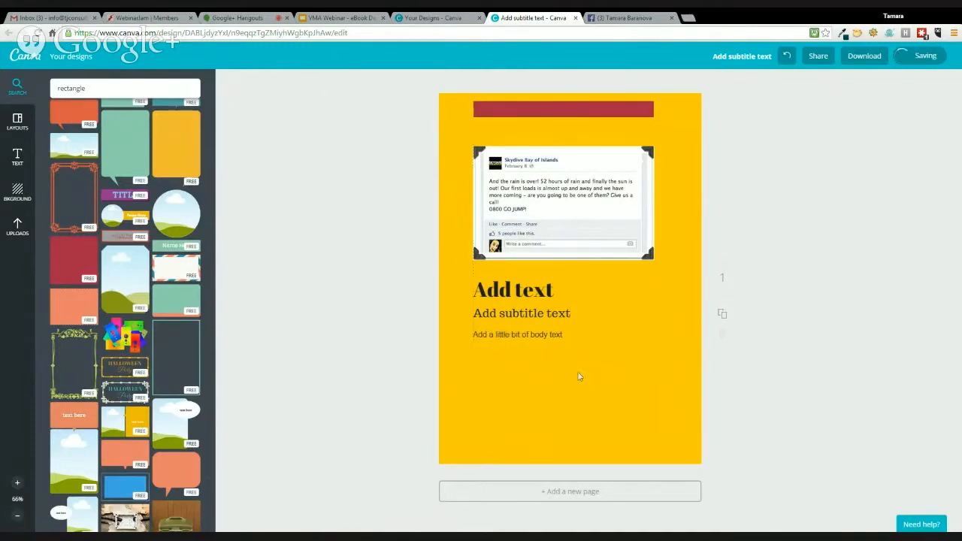
Duplicate the dark red bar and place the copy centred near the bottom edge of the page.
click(529, 106)
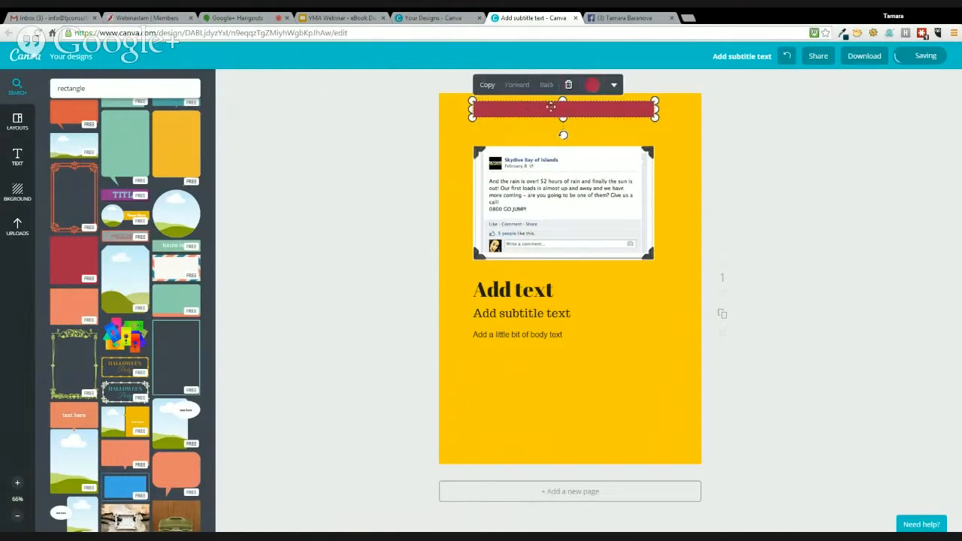
click(485, 87)
drag(529, 134, 524, 449)
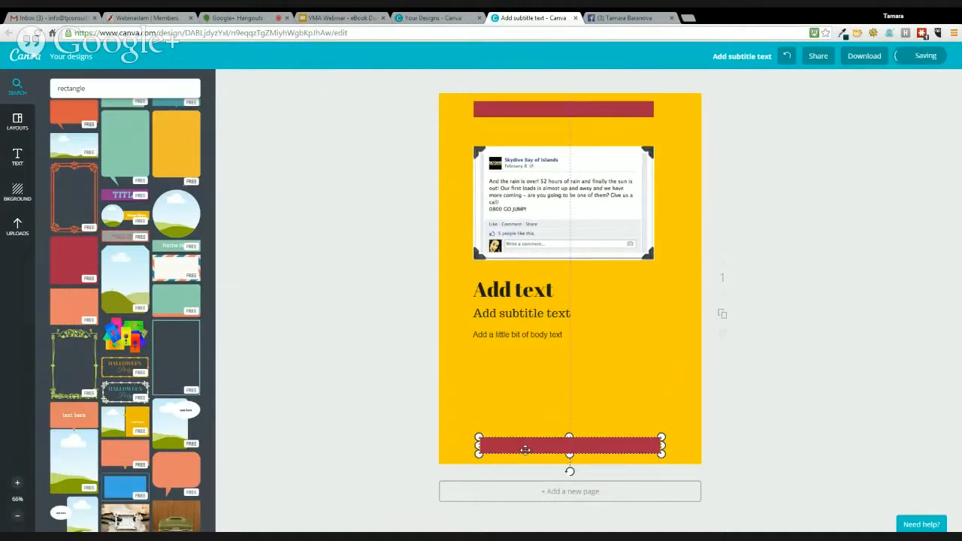
click(752, 441)
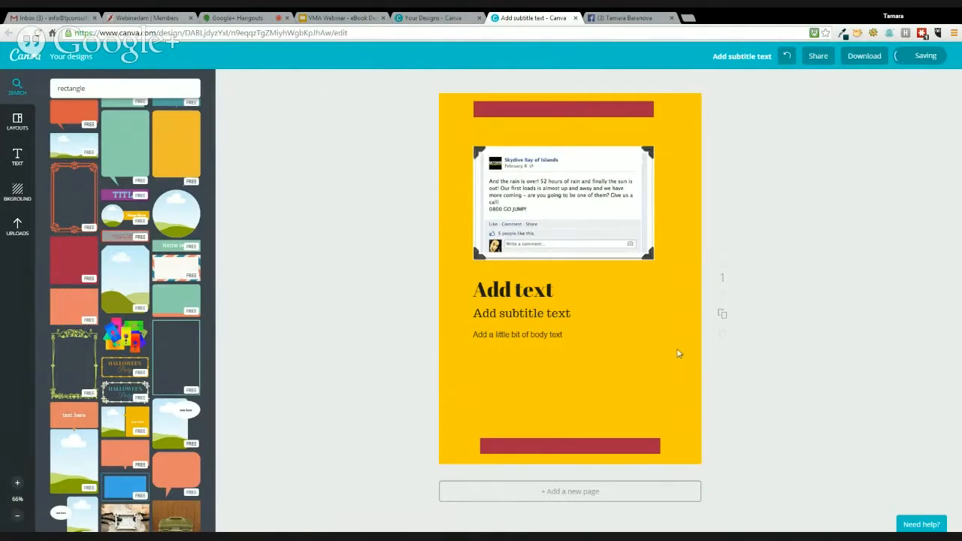
Add a square photo frame to the lower half of the page and put the post screenshot inside it.
click(17, 88)
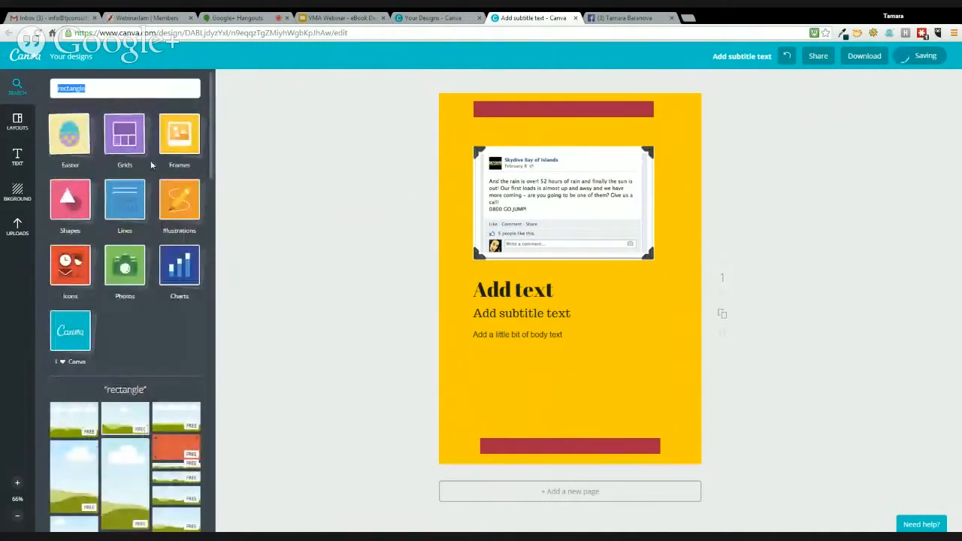
click(185, 143)
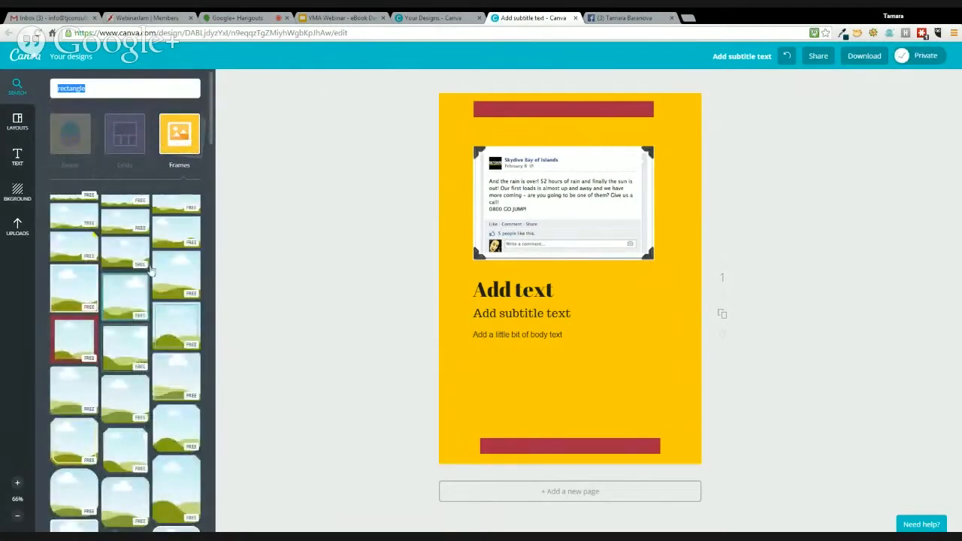
scroll(129, 368, down, 2)
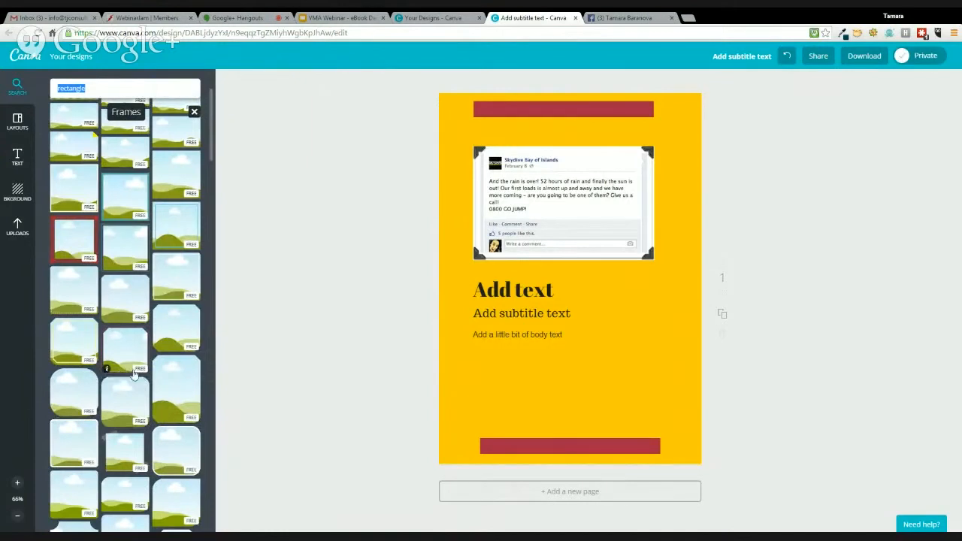
drag(125, 248, 578, 297)
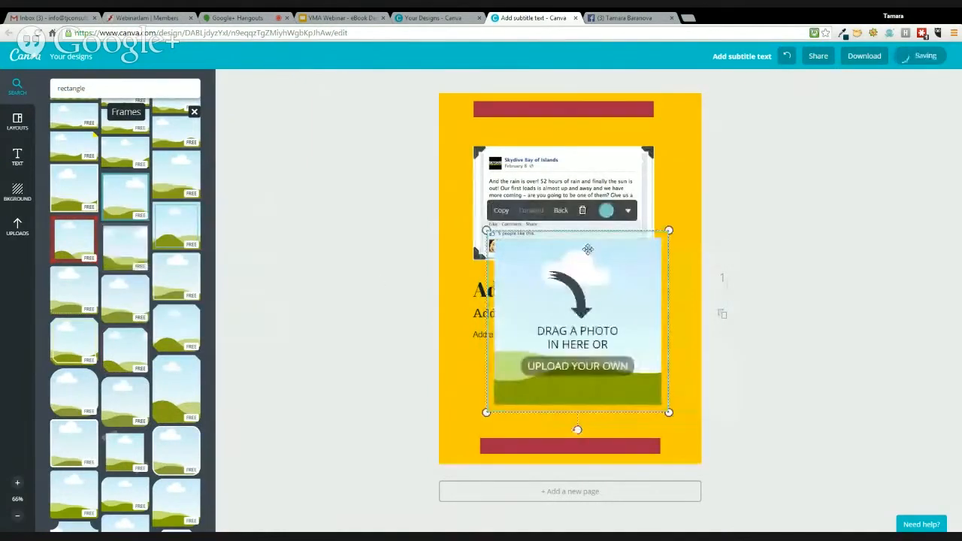
drag(563, 168, 580, 315)
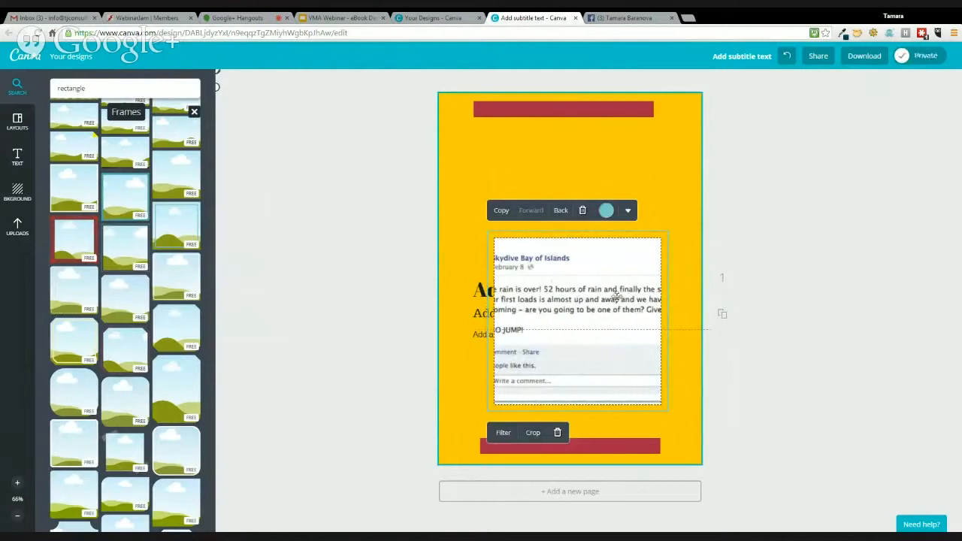
click(688, 304)
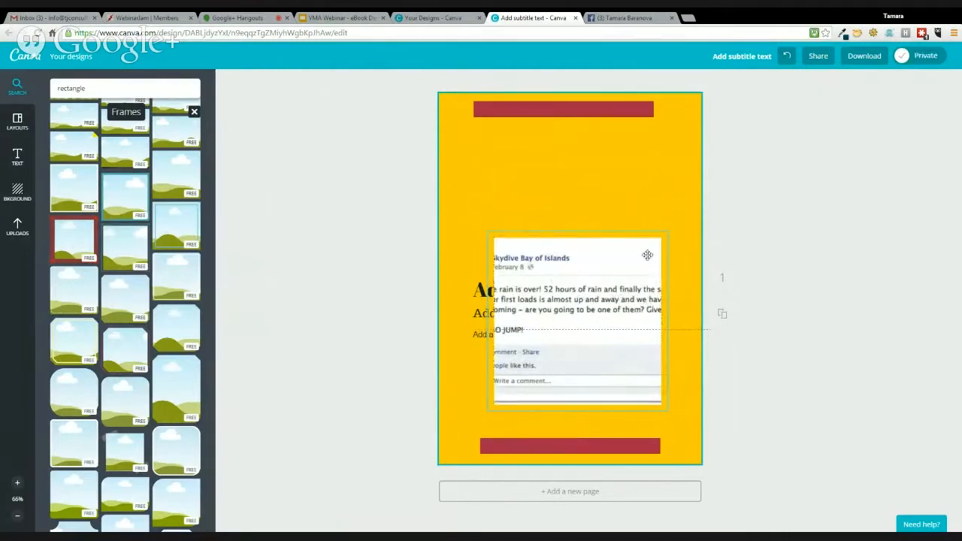
click(682, 239)
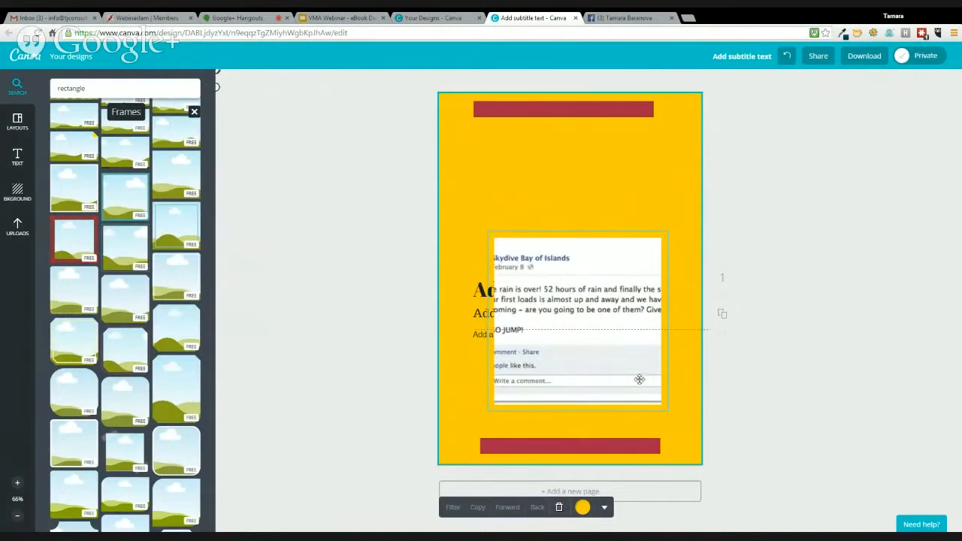
click(666, 372)
click(690, 392)
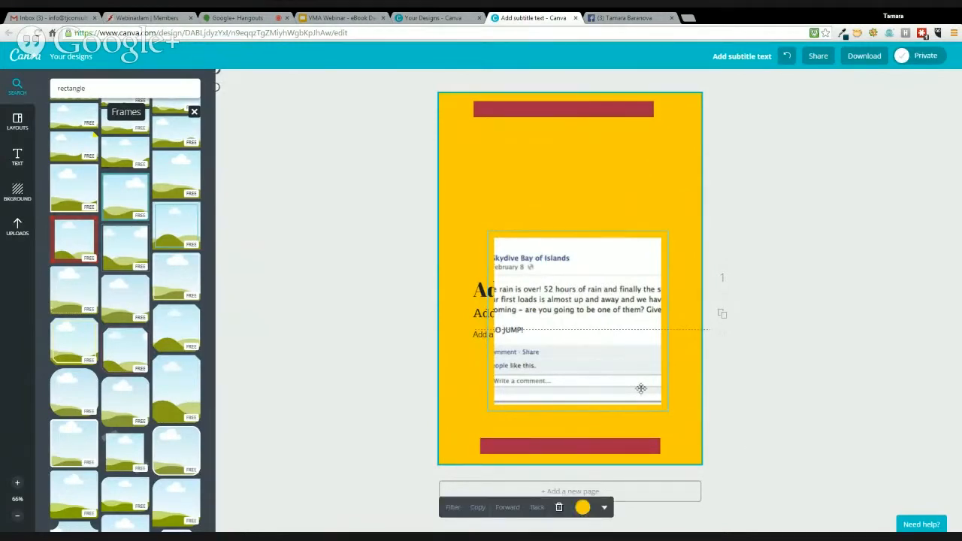
click(535, 362)
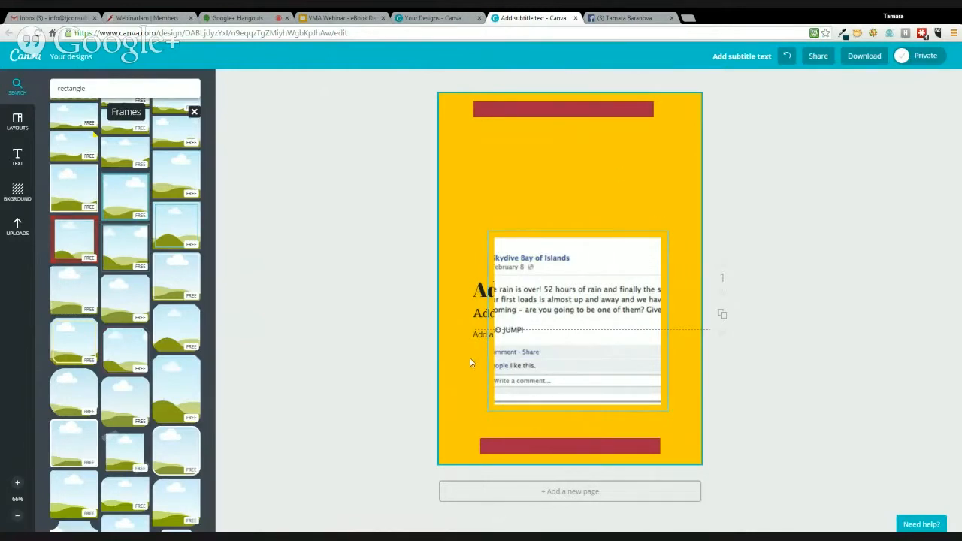
Close the design and reopen it from the list of saved designs.
click(575, 17)
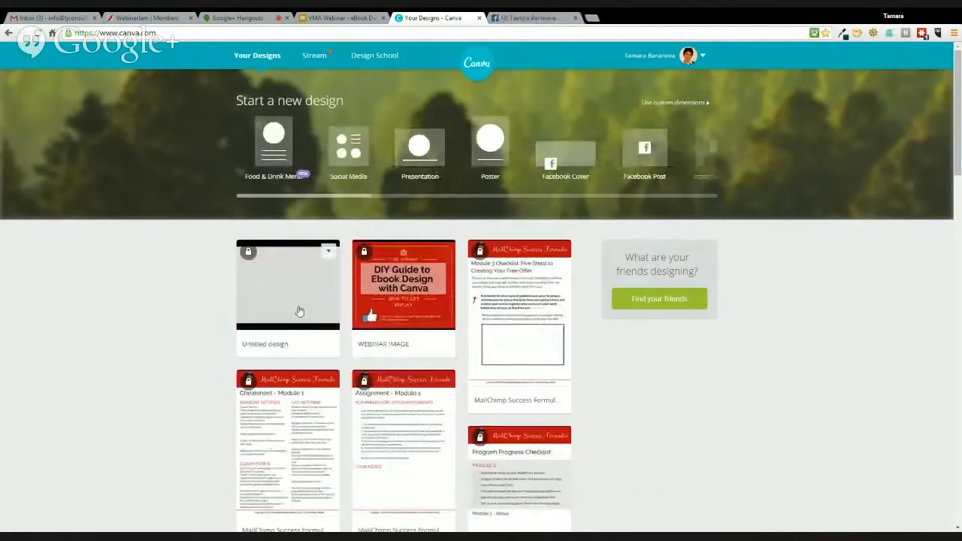
click(298, 311)
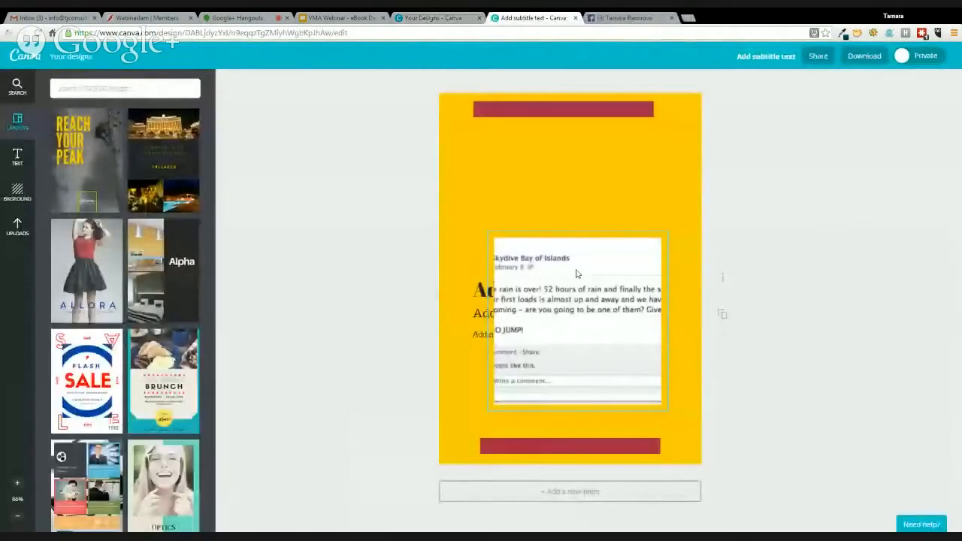
Move the framed post screenshot up directly beneath the top bar and send it backward behind the heading placeholder.
drag(574, 268, 554, 163)
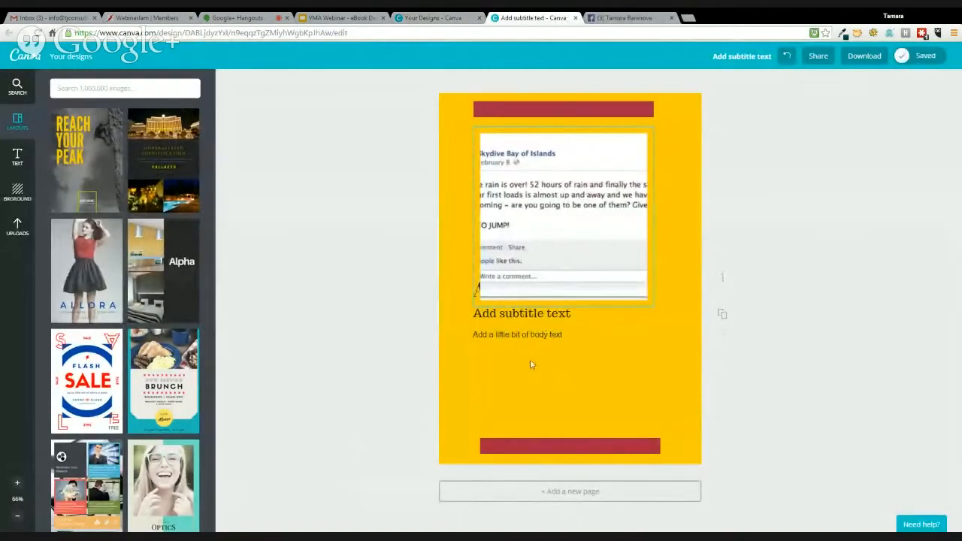
click(575, 247)
click(547, 106)
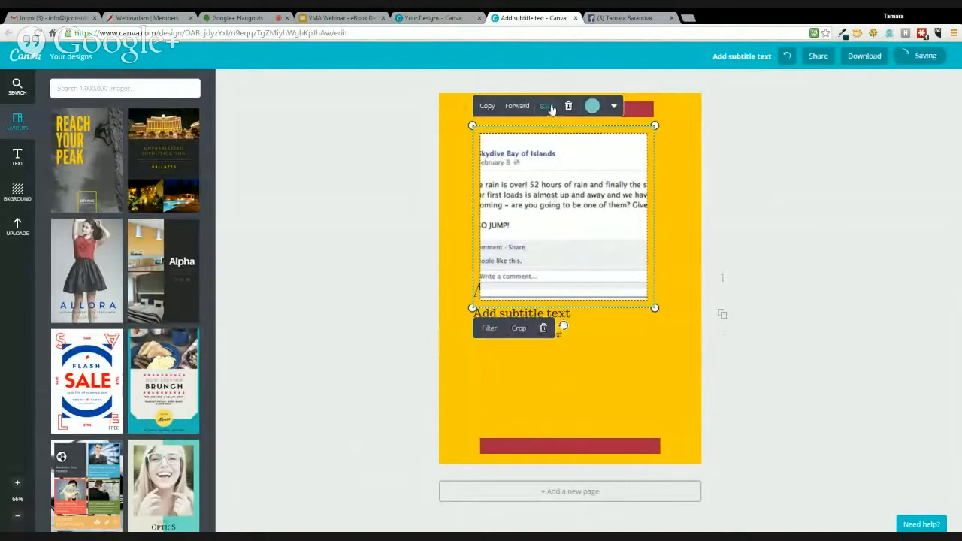
click(605, 356)
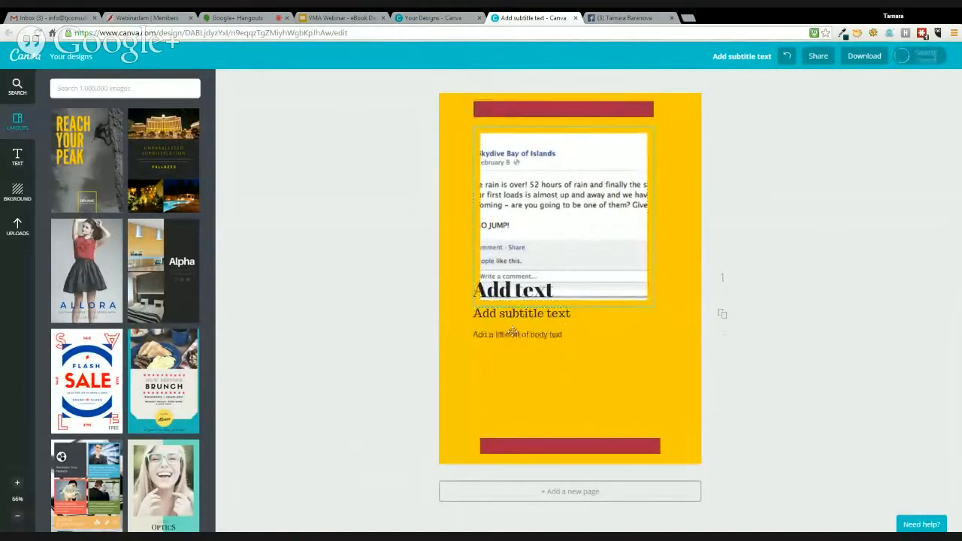
Move the body, subtitle and heading placeholders down so they stack closely below the framed screenshot.
drag(515, 335, 514, 368)
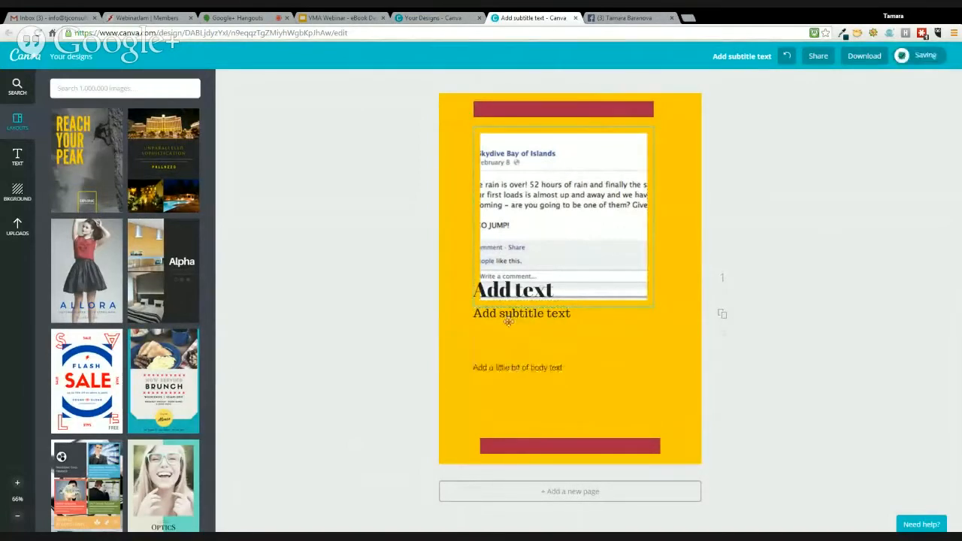
drag(507, 314, 508, 349)
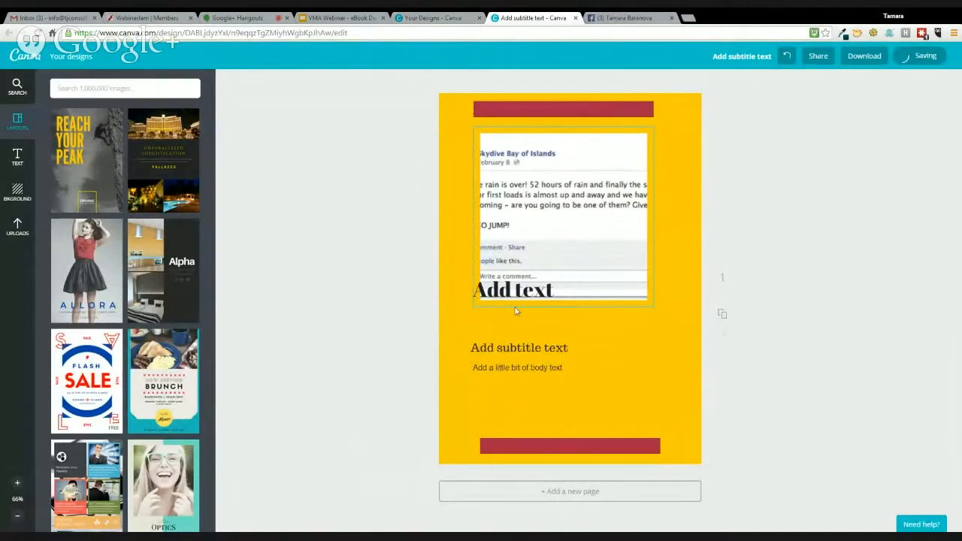
drag(517, 287, 511, 325)
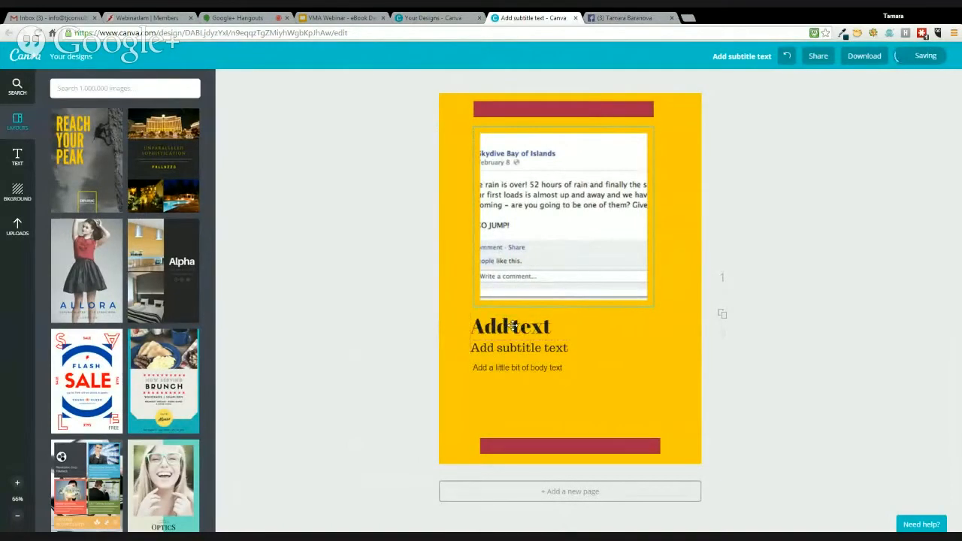
click(588, 351)
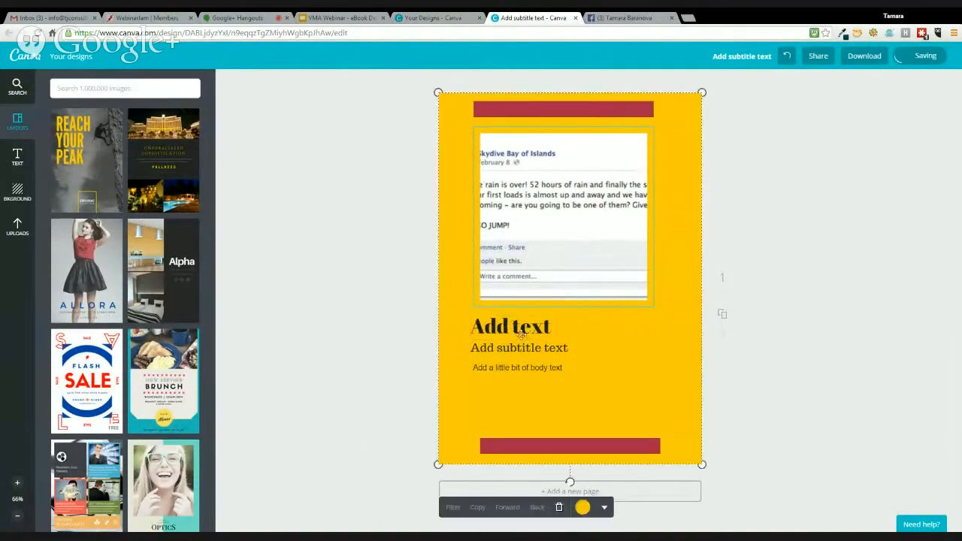
click(786, 386)
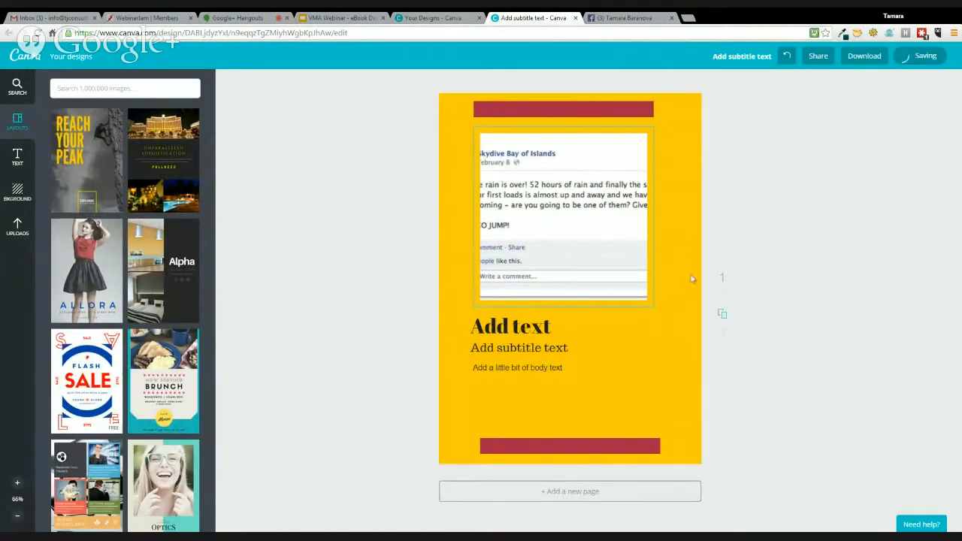
click(632, 244)
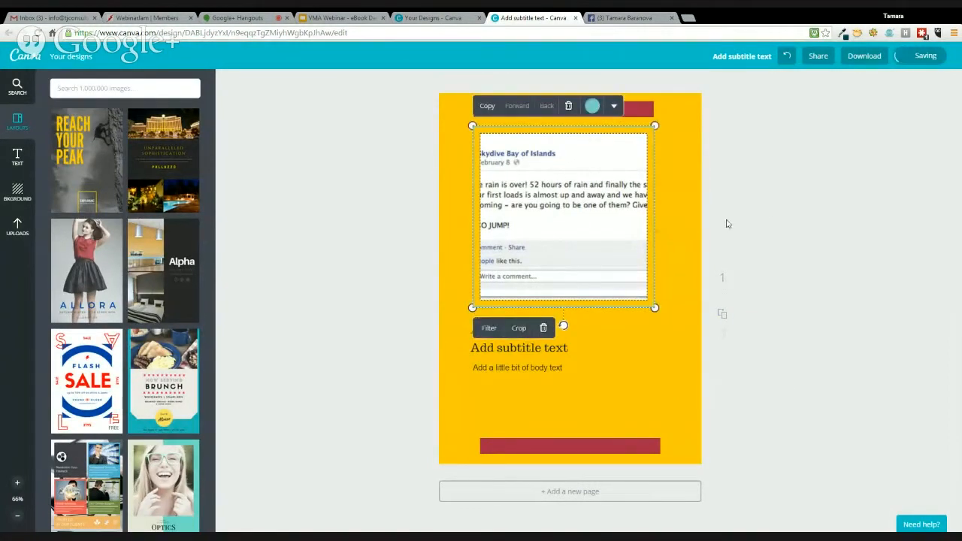
click(784, 226)
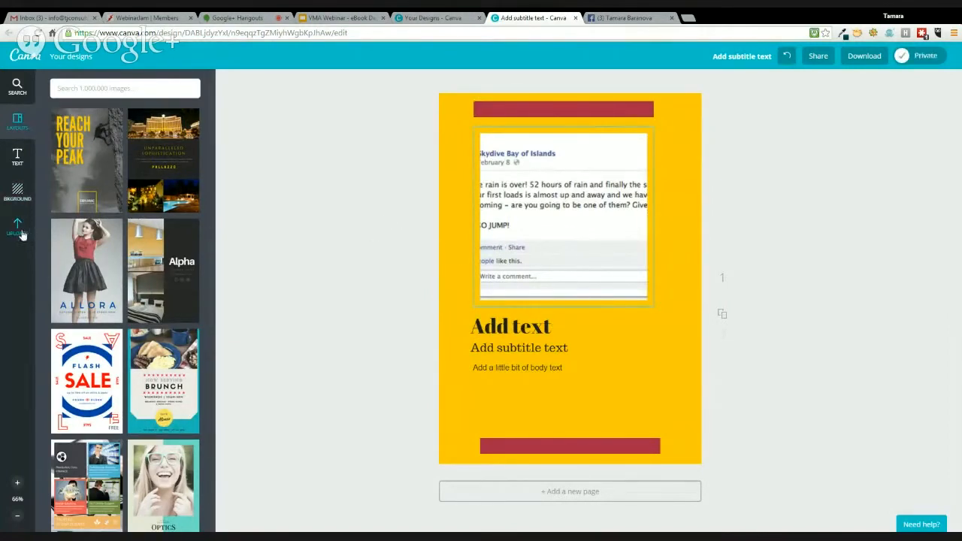
Set the page background to the custom pink colour #fe0198.
click(17, 191)
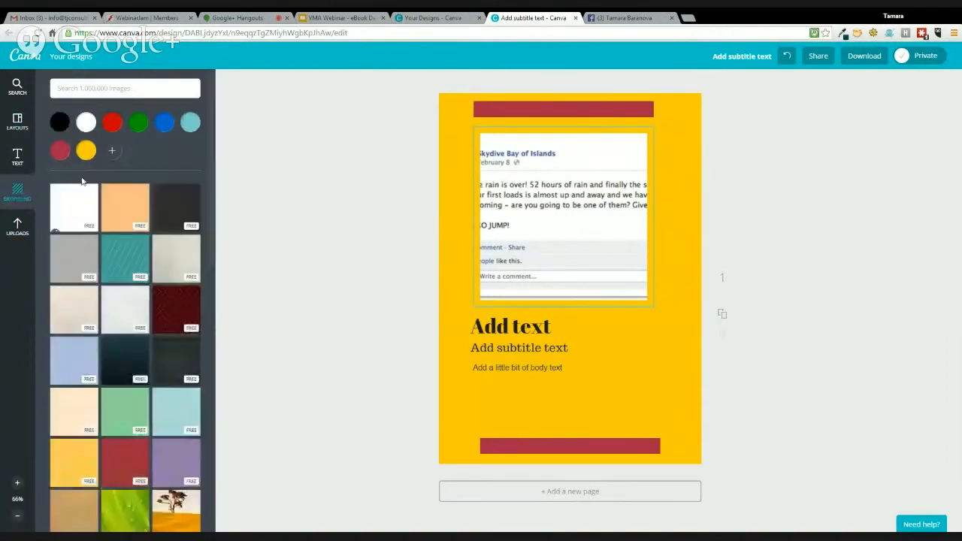
click(113, 153)
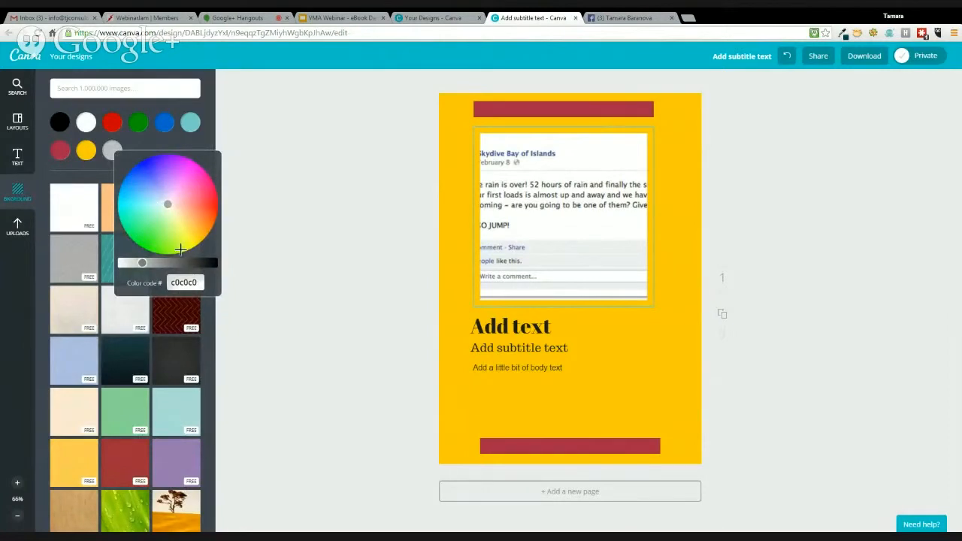
click(257, 239)
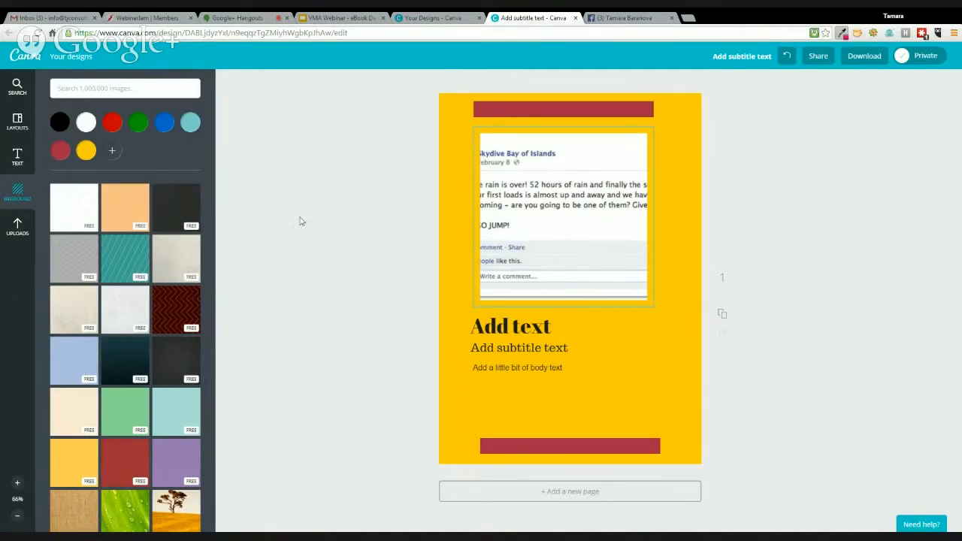
click(112, 151)
double_click(172, 284)
text(#fe0198)
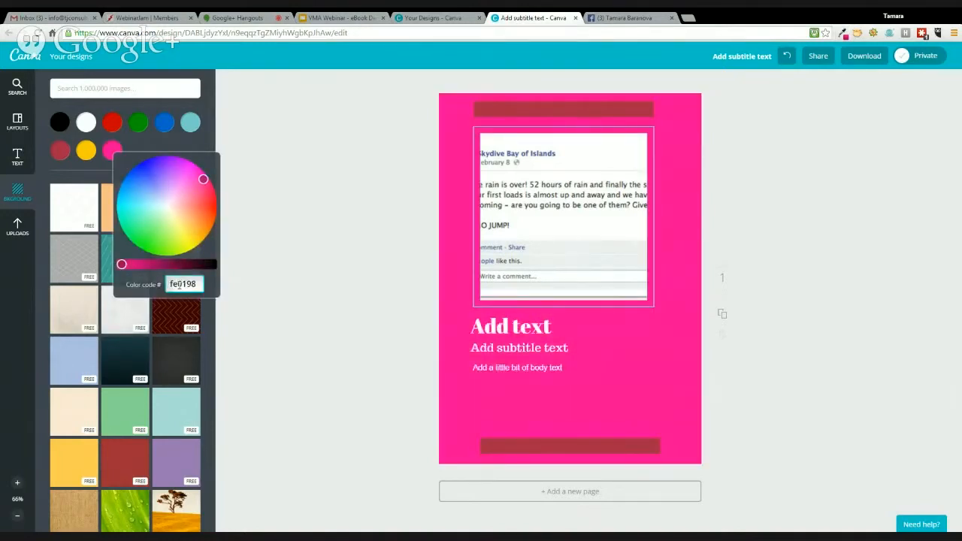
click(146, 148)
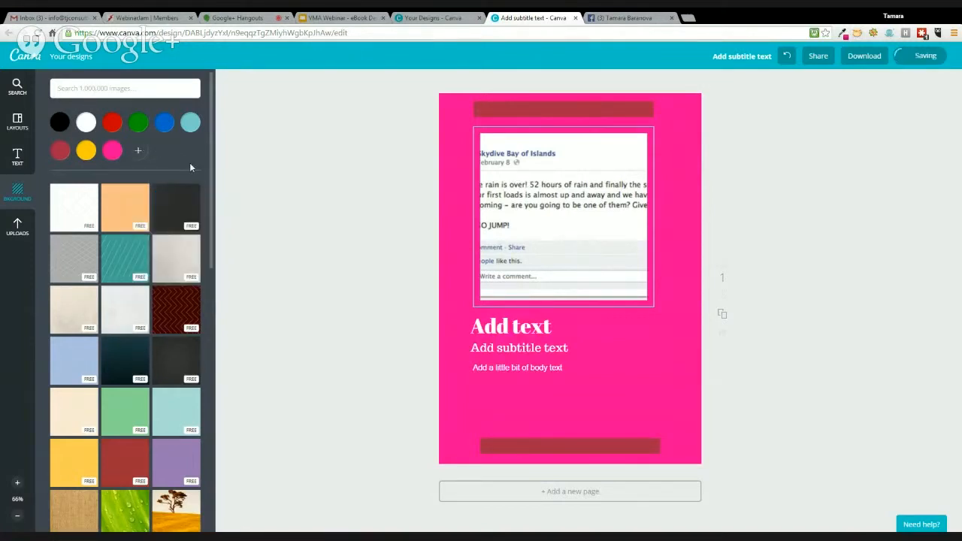
Recolour both dark red bars, above the framed screenshot and near the page's bottom edge, to blue.
click(563, 110)
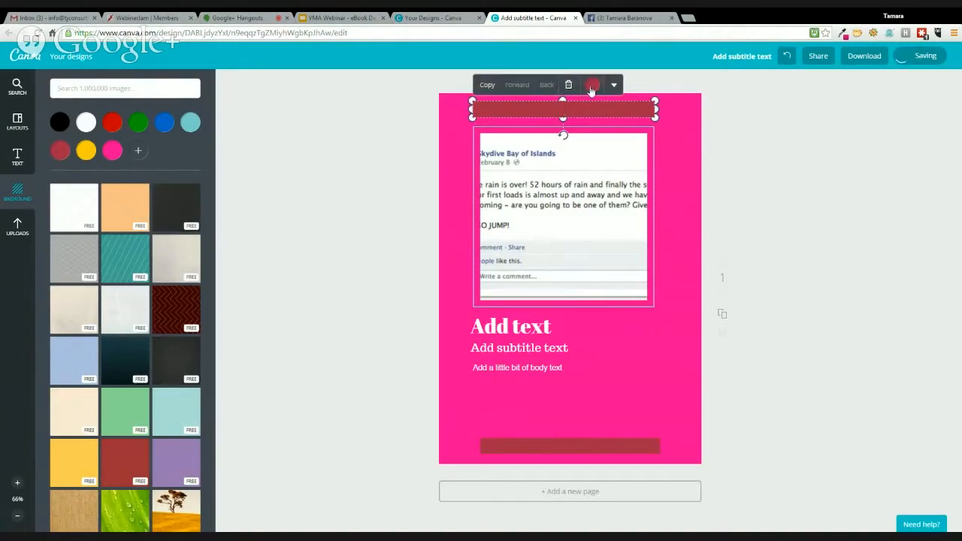
click(592, 88)
click(553, 138)
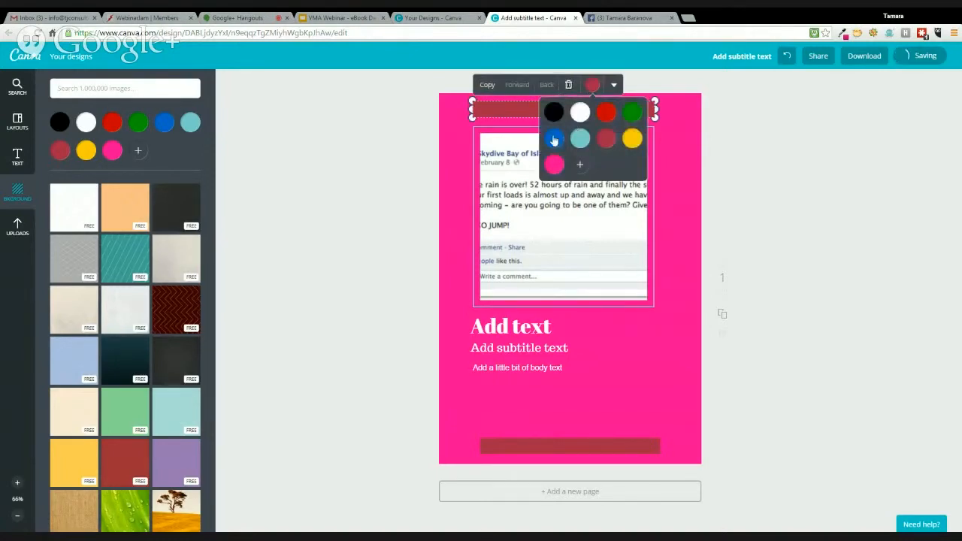
click(597, 443)
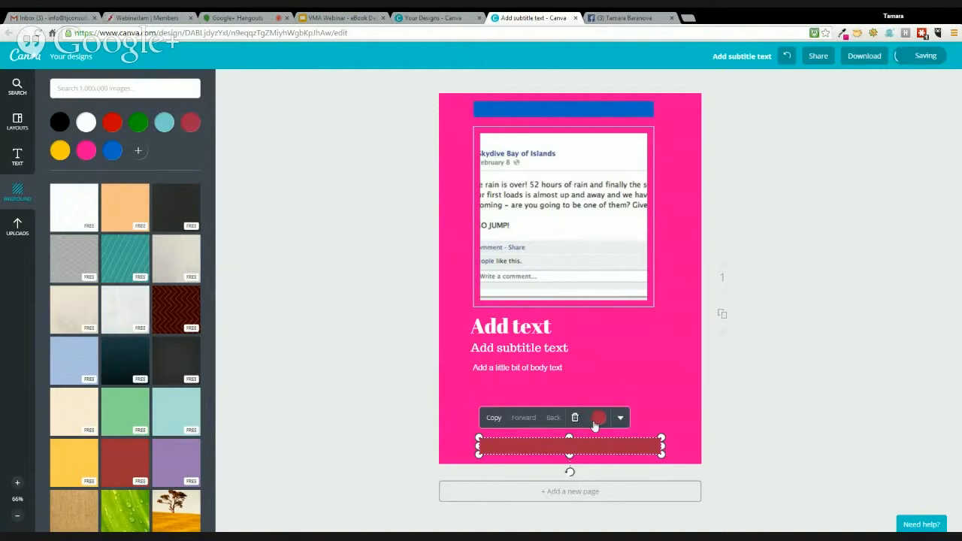
click(598, 418)
click(563, 392)
click(785, 399)
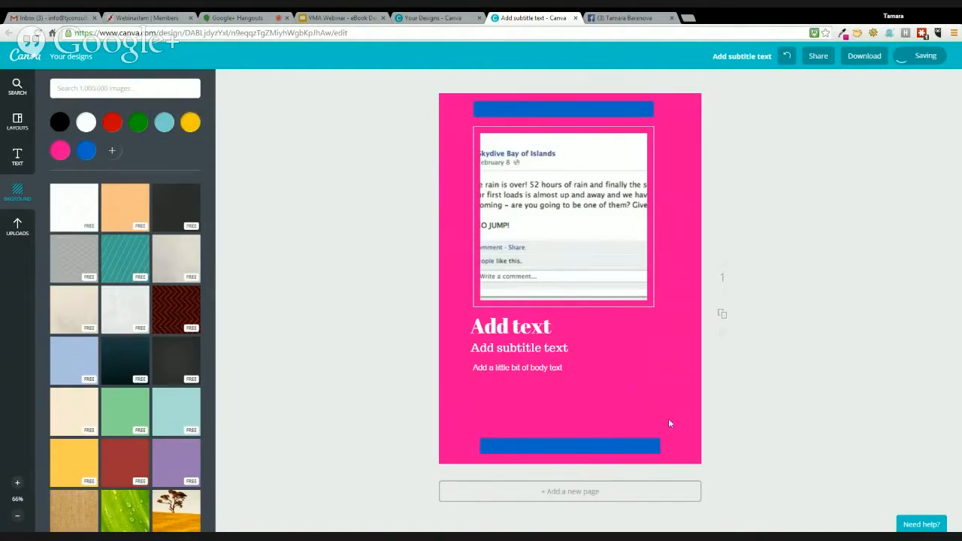
Select the heading, subtitle and body placeholders together and move them down to leave a gap beneath the framed screenshot.
drag(595, 388, 456, 318)
click(563, 407)
drag(584, 389, 467, 323)
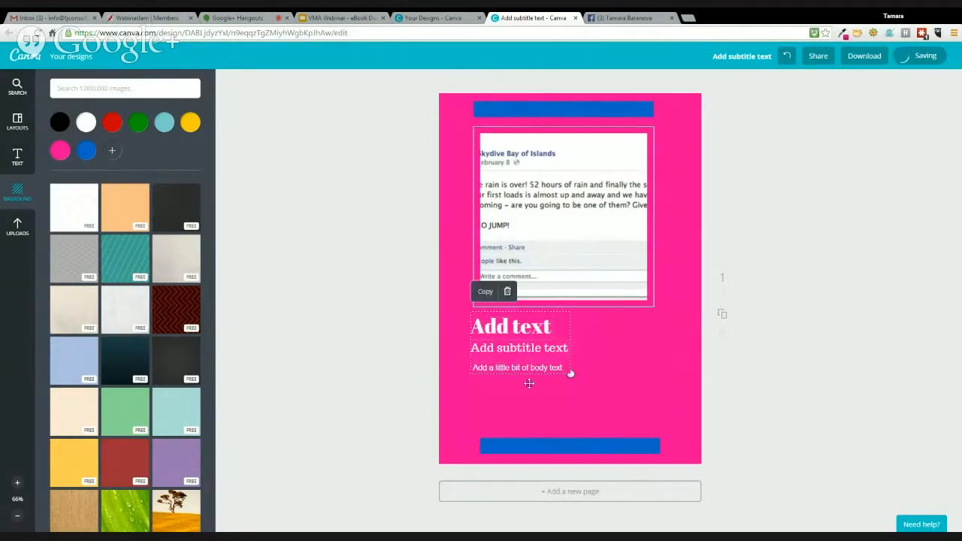
key(Down)
key(Down)
key(Down)
key(Down)
key(Down)
key(Down)
key(Down)
key(Down)
key(Down)
key(Down)
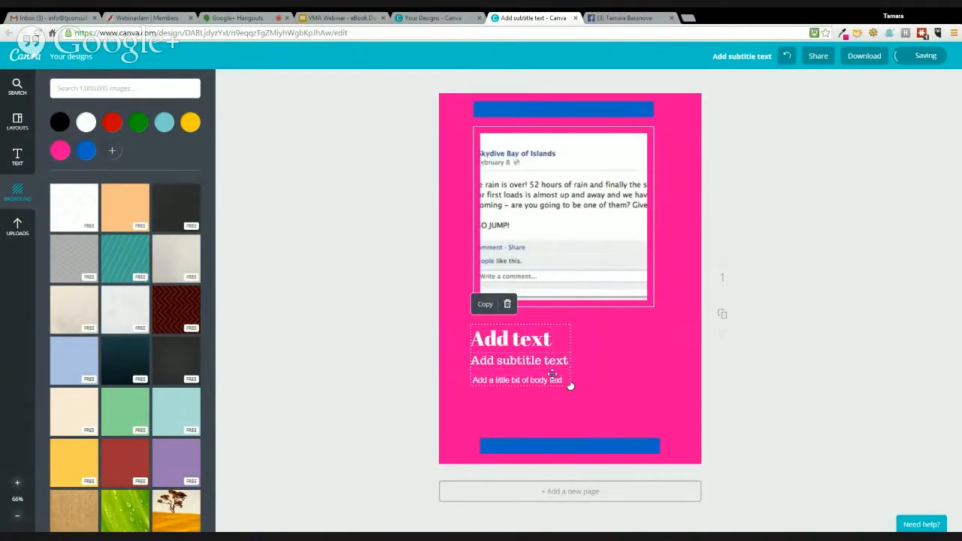
click(604, 379)
Reselect the three text placeholders and fine-tune their vertical position between the frame and the lower blue bar.
drag(590, 408, 460, 324)
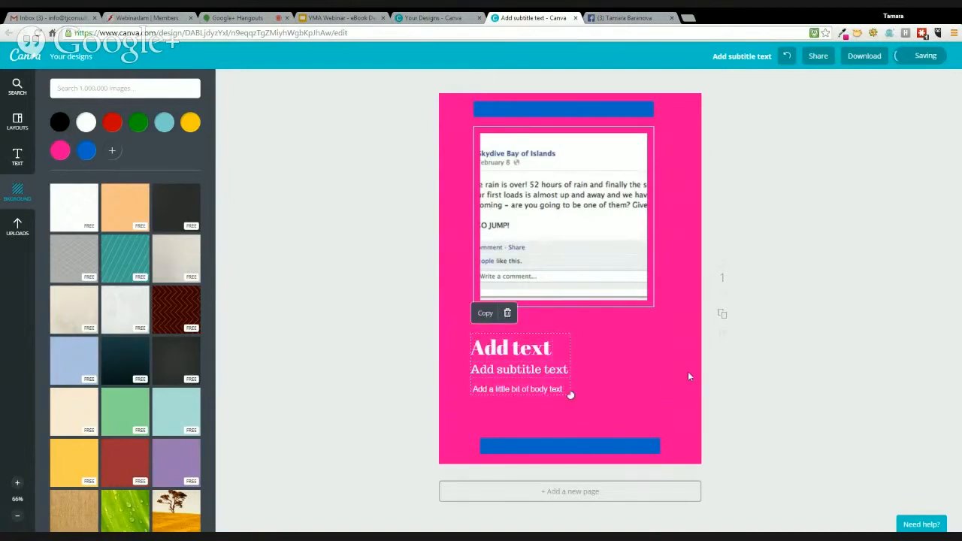
key(Down)
key(Down)
key(Down)
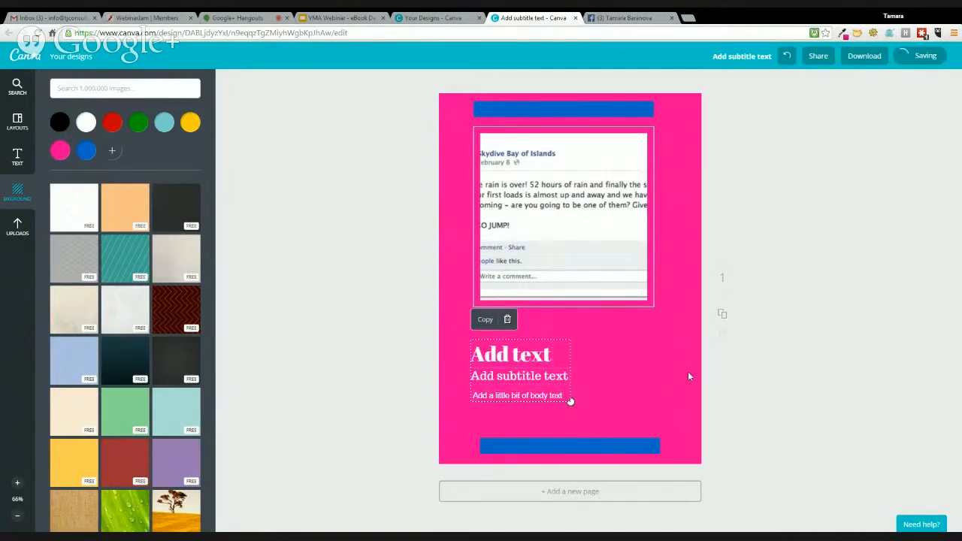
key(Up)
key(Up)
key(Up)
key(Up)
key(Up)
key(Up)
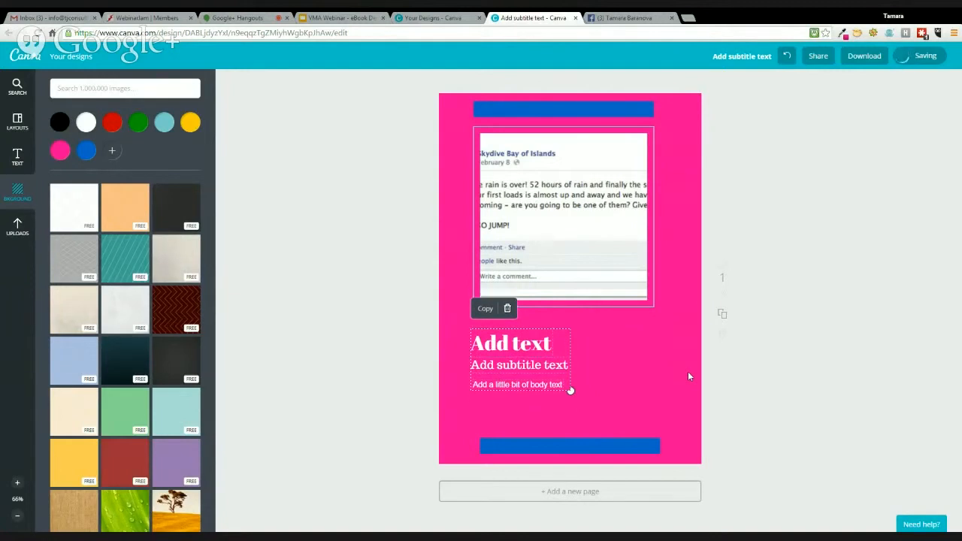
click(740, 378)
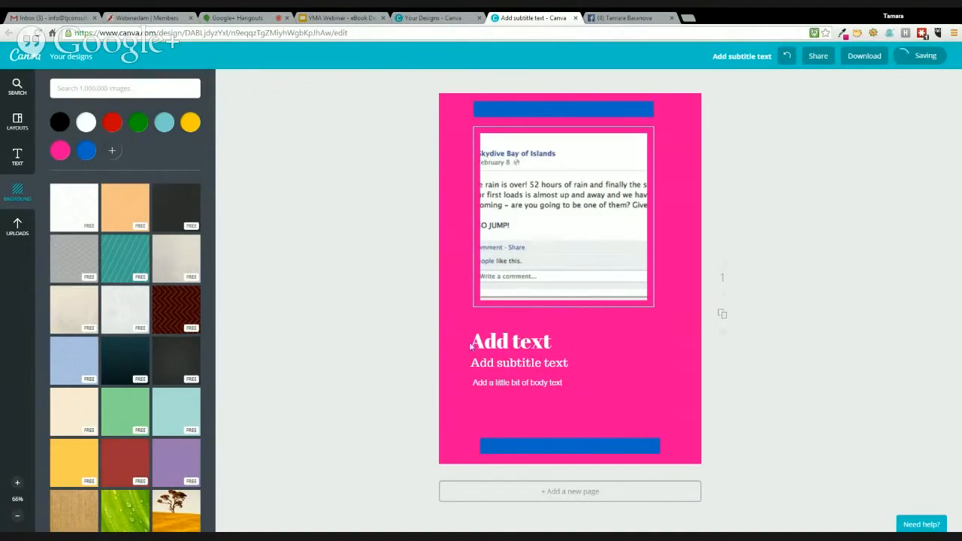
Duplicate the finished page and check the copy below the original.
click(721, 316)
scroll(775, 395, down, 3)
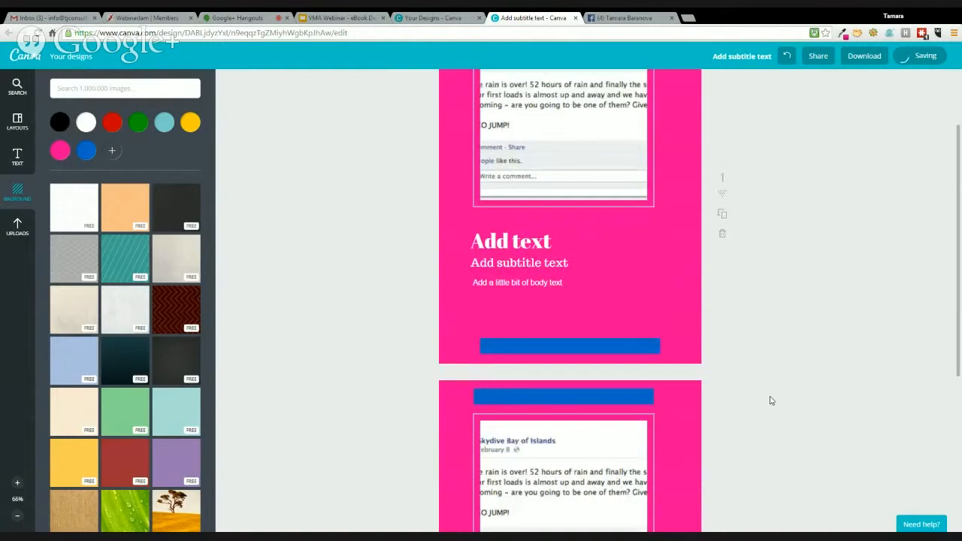
scroll(615, 376, up, 2)
scroll(593, 370, up, 2)
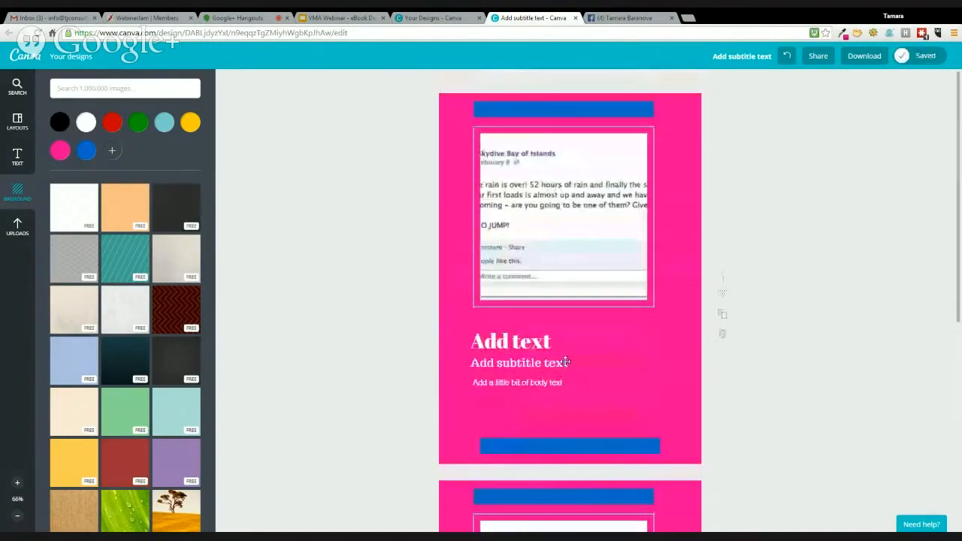
Add a heading text box reading 1 beside the upper blue bar on the first page as its page number.
click(18, 155)
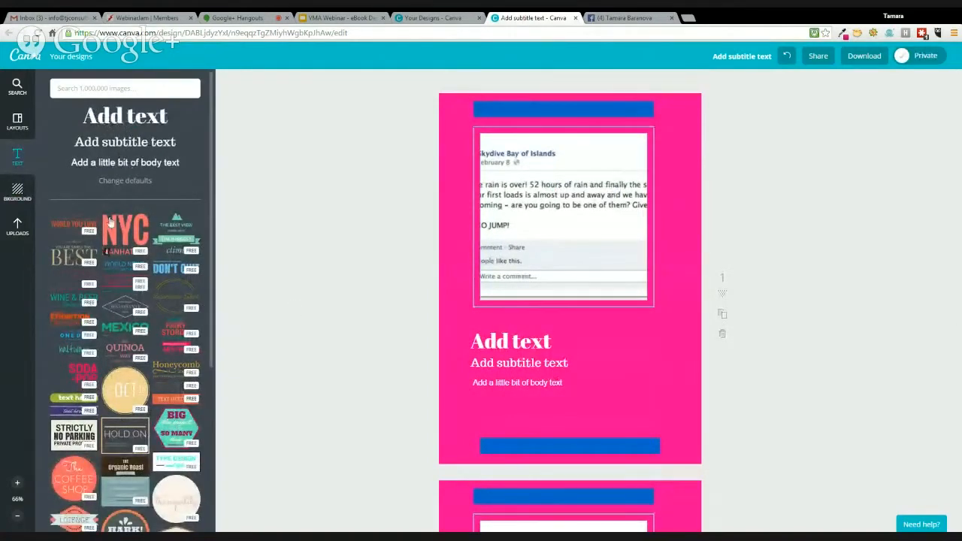
drag(129, 123, 689, 124)
key(BackSpace)
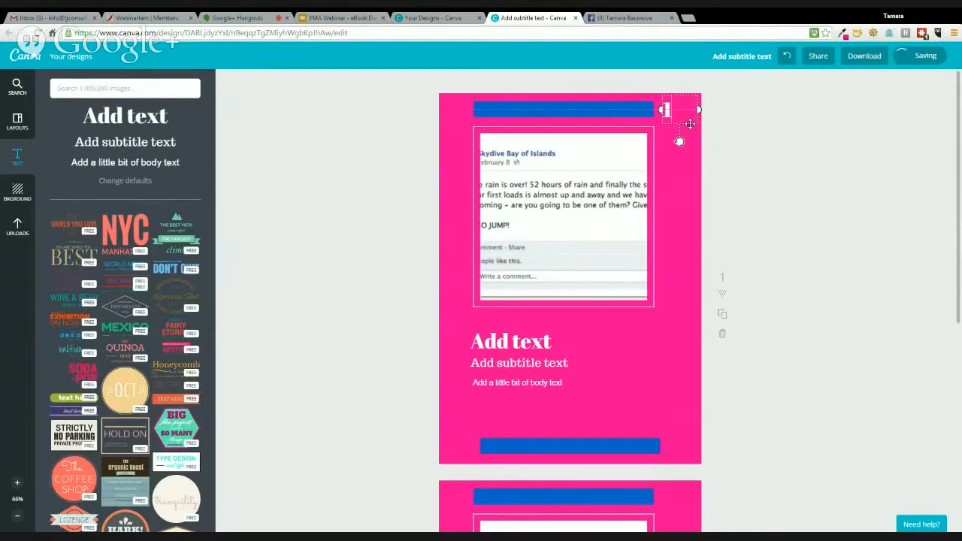
click(762, 196)
Copy the page number and place the copy beside the upper blue bar on the second page.
click(679, 113)
click(825, 85)
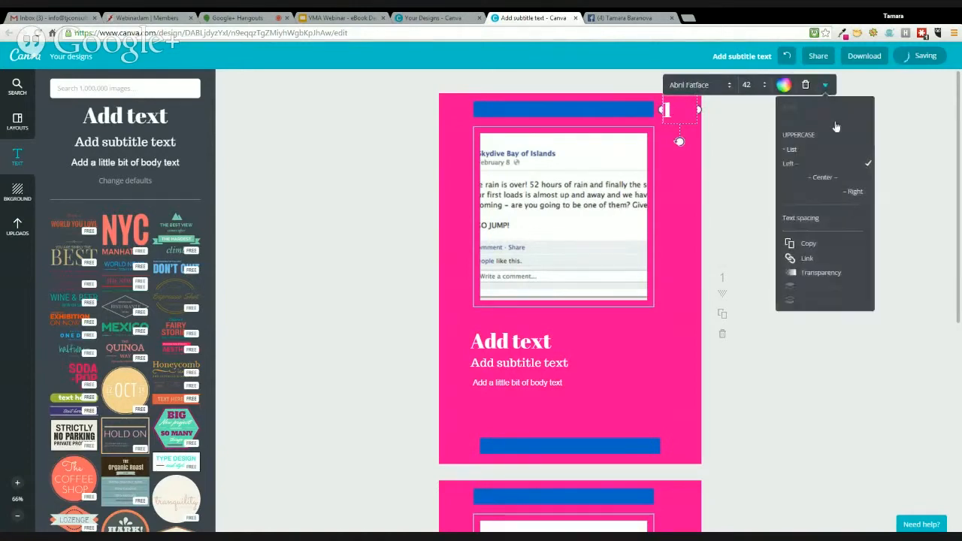
click(798, 243)
scroll(676, 218, down, 1)
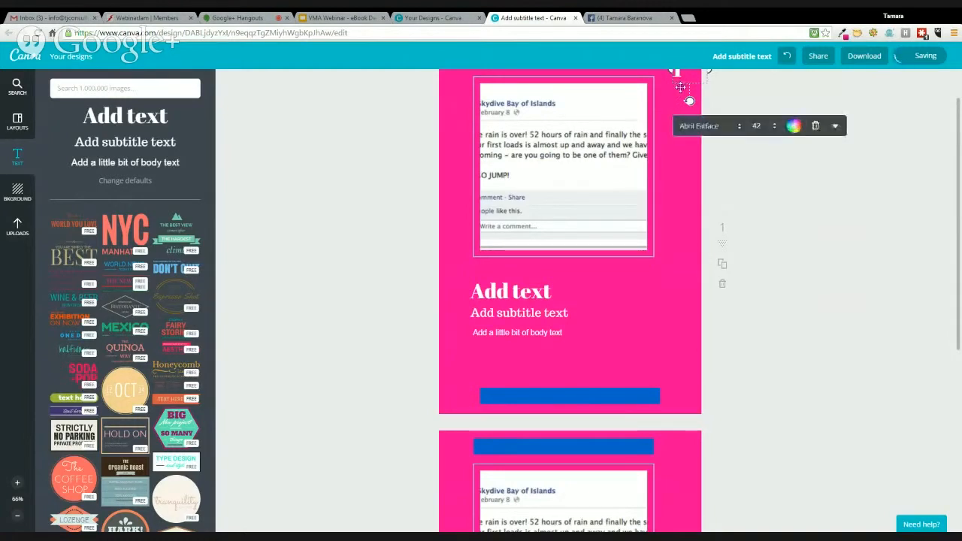
drag(684, 85, 674, 476)
scroll(770, 473, down, 3)
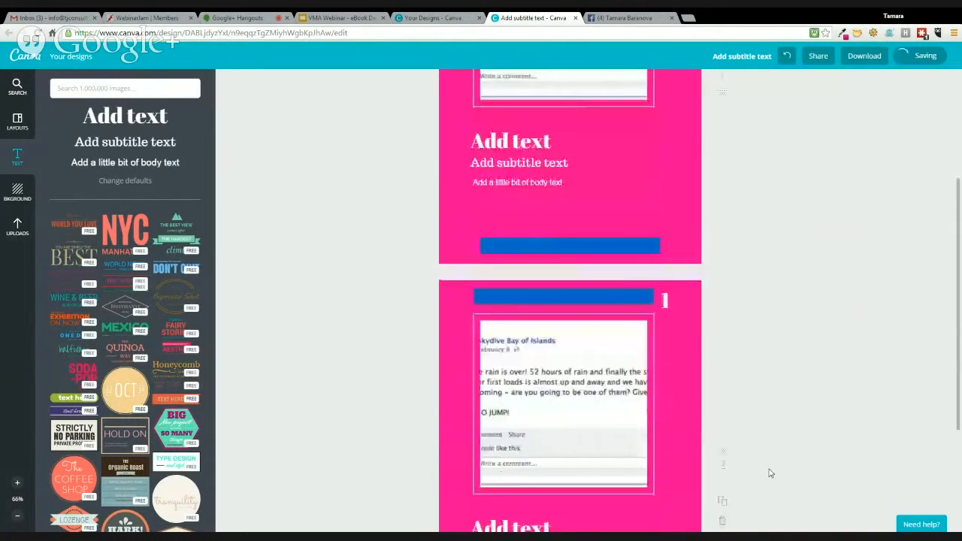
Change the second page's number to 2 and compare the numbering on both pages.
double_click(667, 298)
text(2)
scroll(774, 330, up, 4)
scroll(771, 329, down, 5)
scroll(770, 329, down, 1)
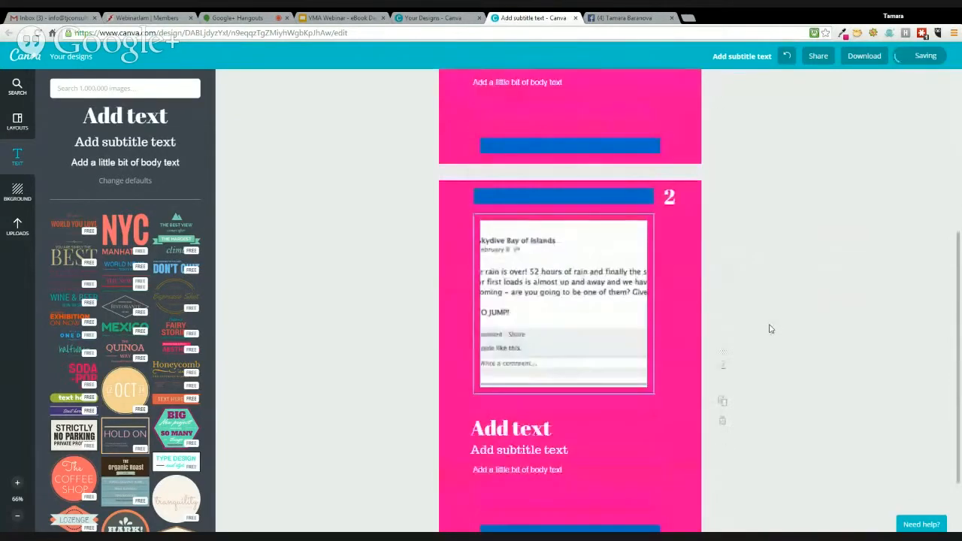
scroll(769, 329, down, 2)
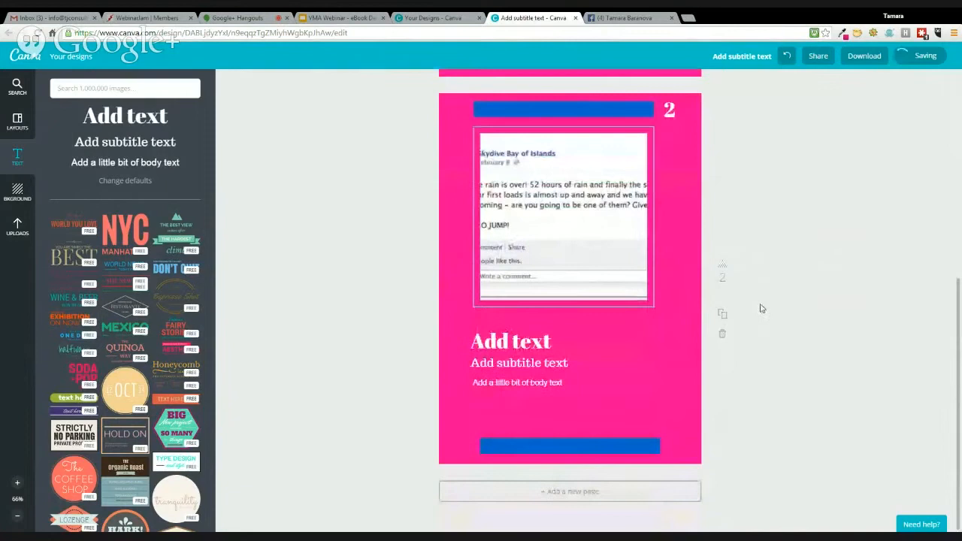
Move the page numbered 2 above the page numbered 1 and check the new page order.
click(724, 267)
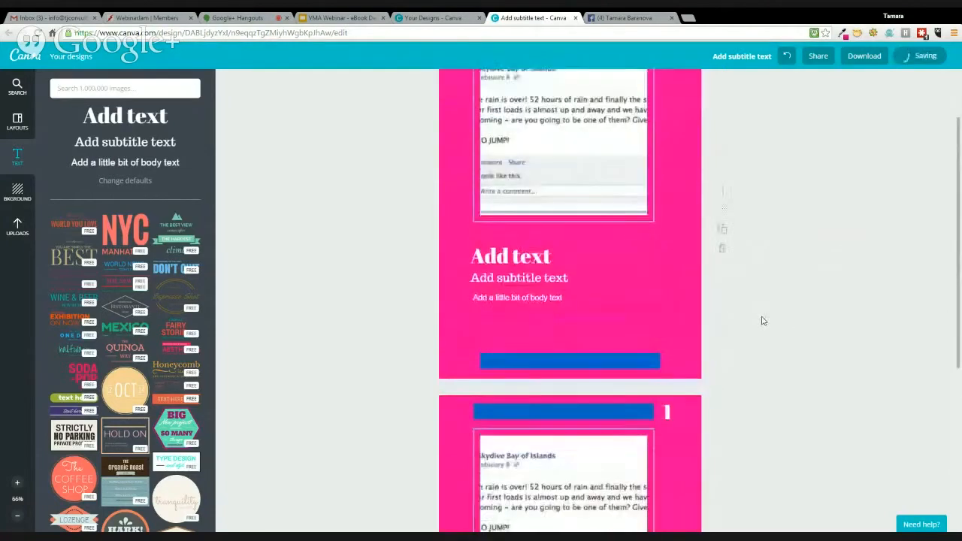
scroll(758, 321, down, 5)
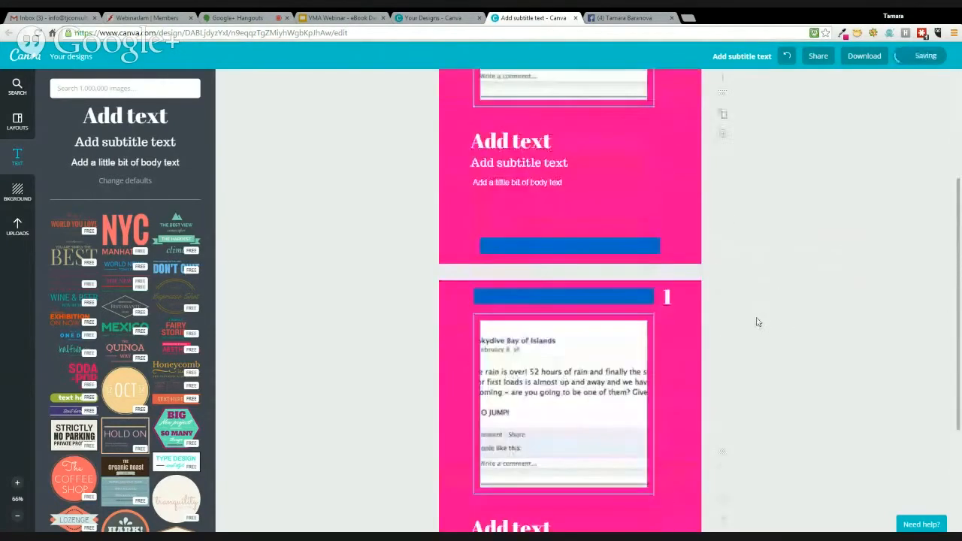
scroll(696, 343, down, 5)
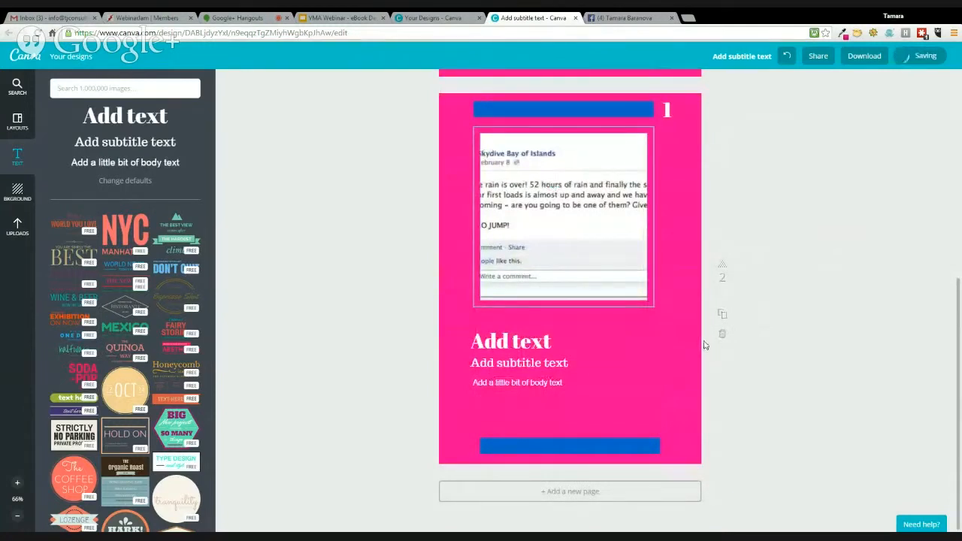
scroll(704, 345, up, 10)
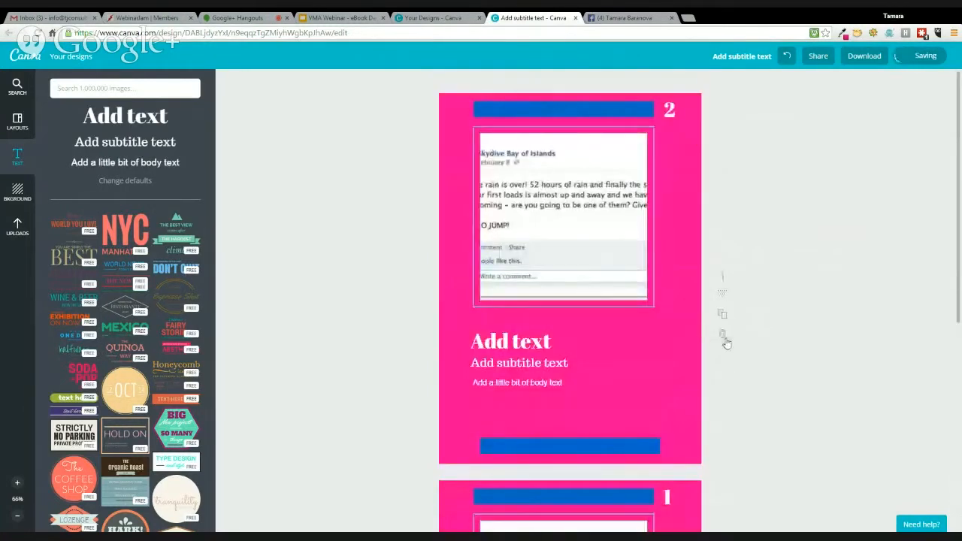
Change the background of the page numbered 2 from the palette to light teal.
click(614, 359)
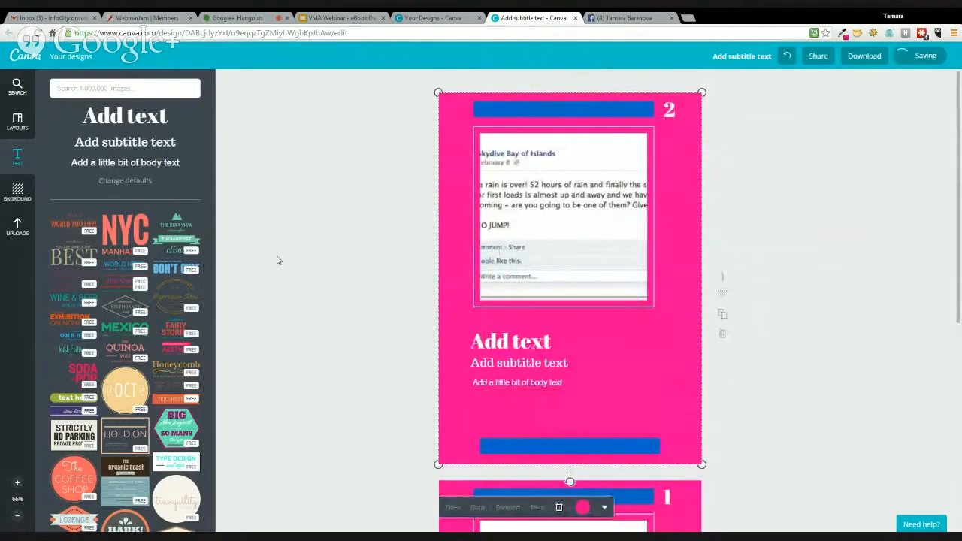
click(17, 196)
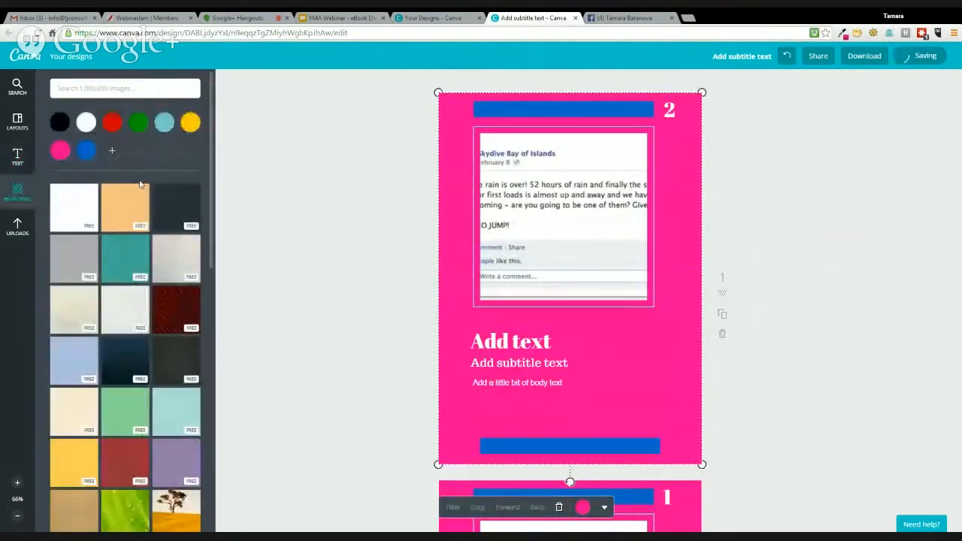
click(165, 127)
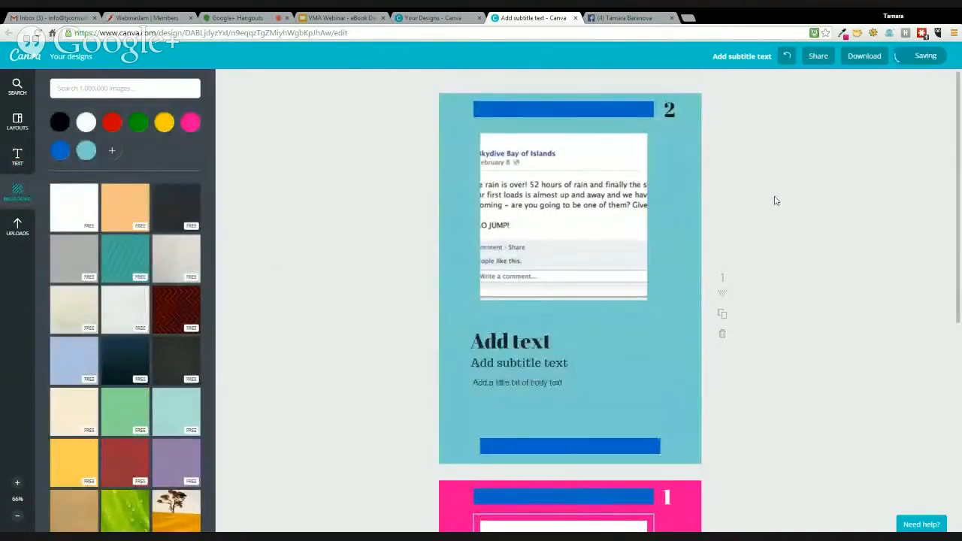
scroll(835, 313, down, 5)
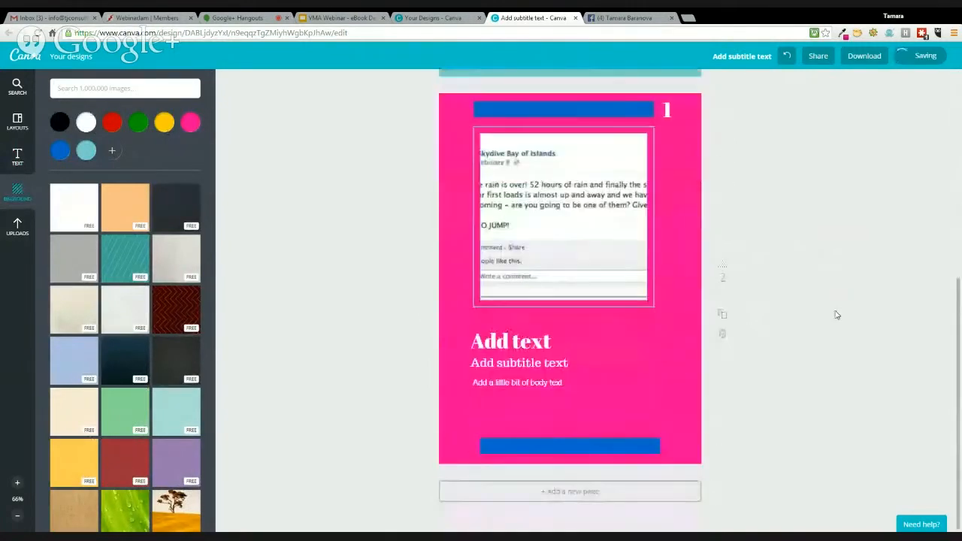
Duplicate the pink page numbered 1 and change the copy's page number to 3.
click(721, 314)
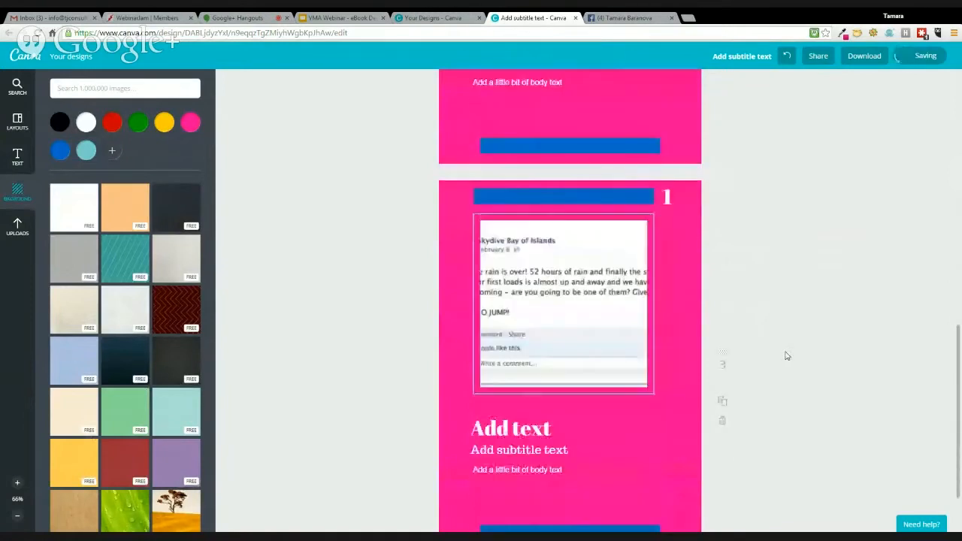
double_click(665, 197)
text(3)
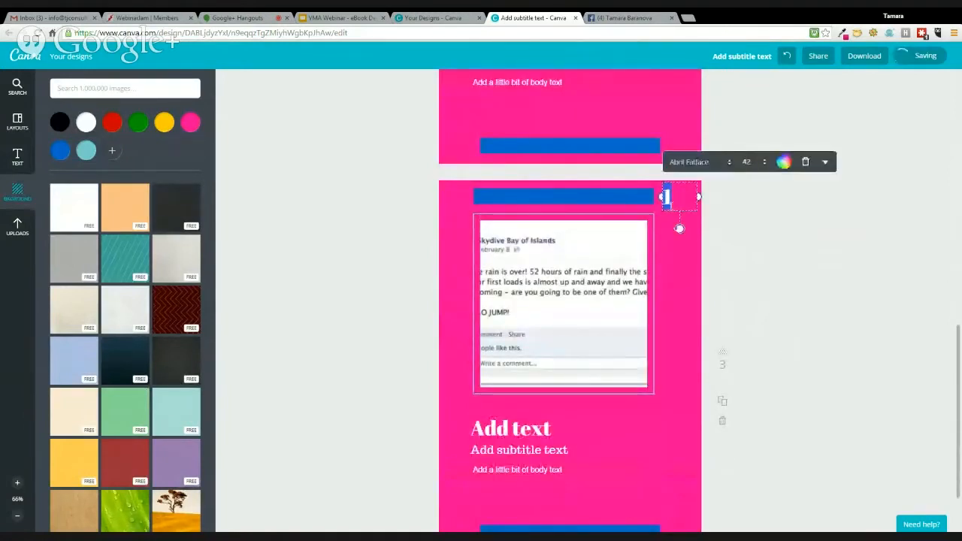
click(759, 248)
scroll(684, 211, down, 1)
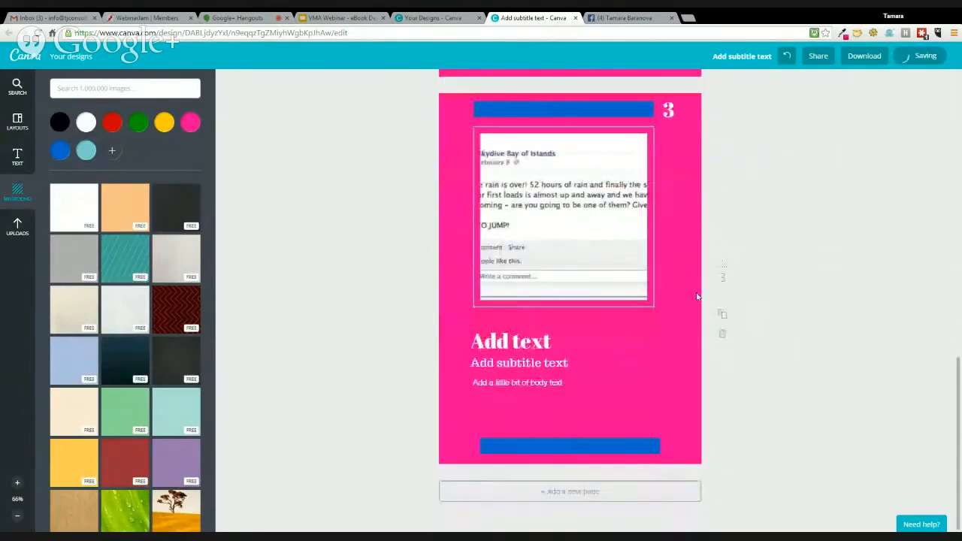
Set the background of the page numbered 3 to light teal.
click(443, 278)
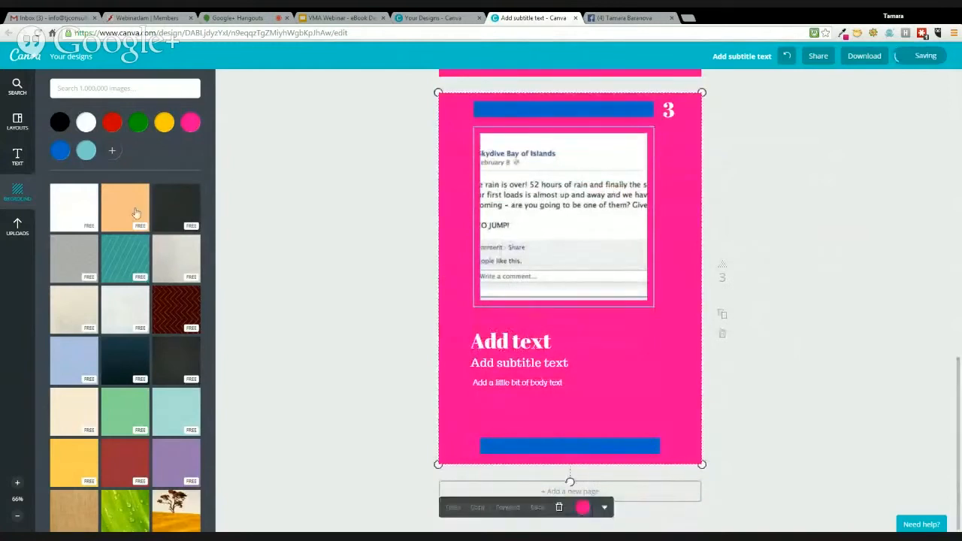
click(86, 150)
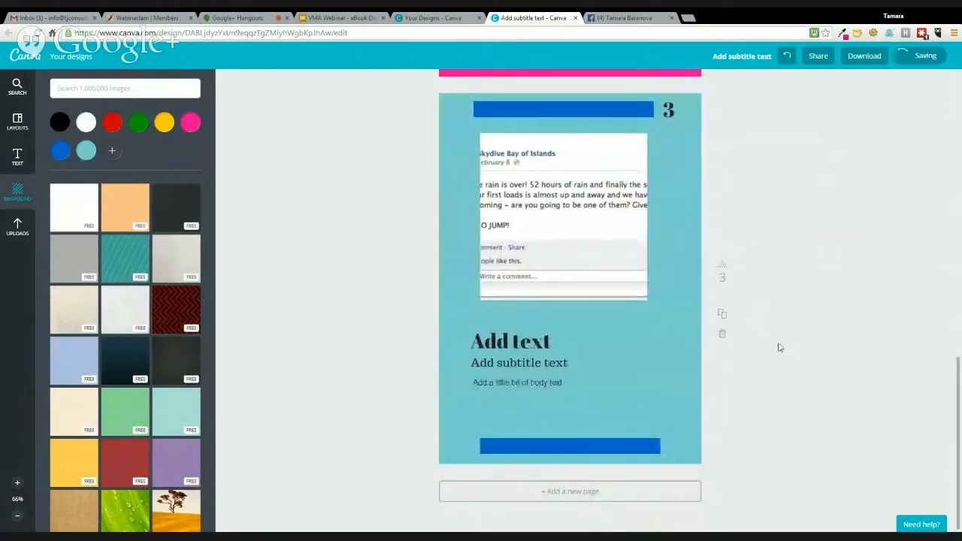
Duplicate the teal page numbered 3 and change the copy's page number to 4.
click(723, 316)
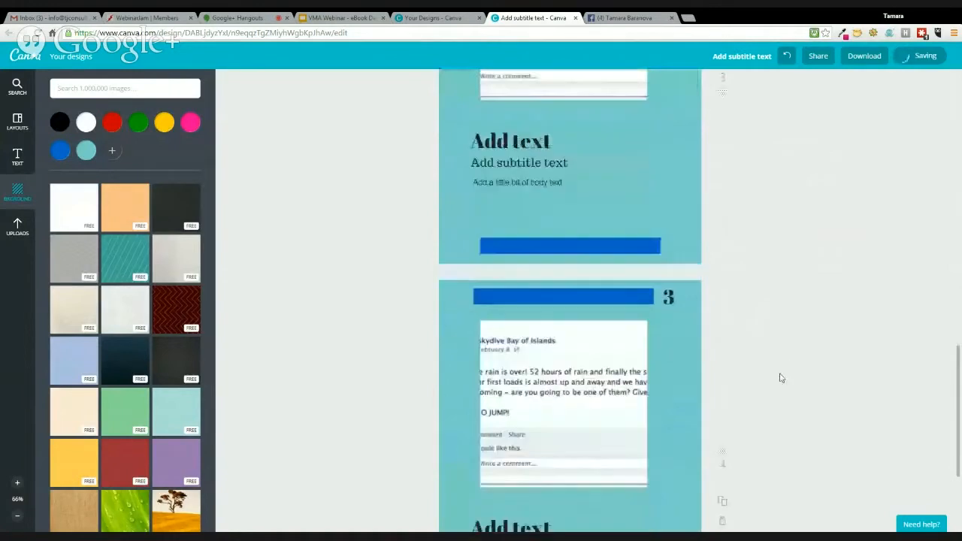
double_click(668, 247)
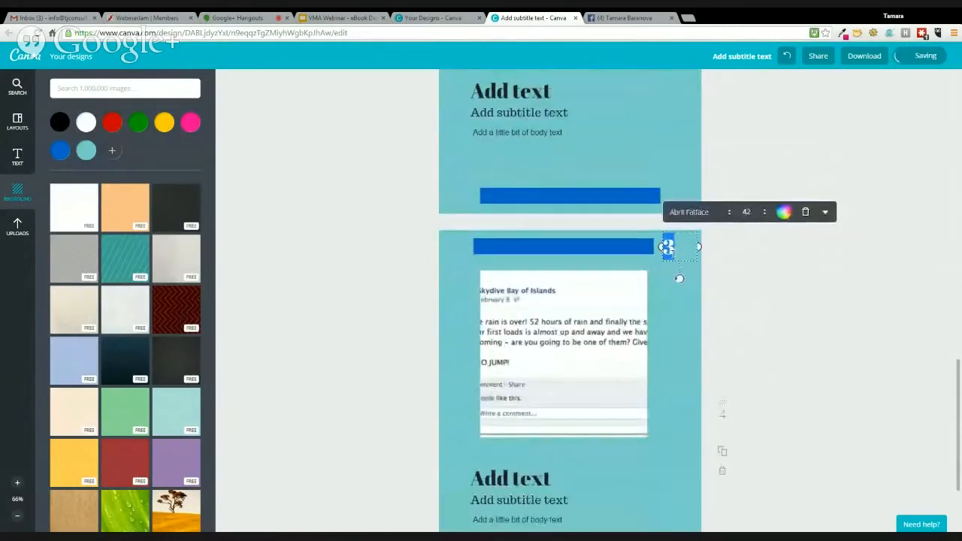
text(4)
click(793, 293)
Set the background of the page numbered 4 to the custom pink.
click(475, 295)
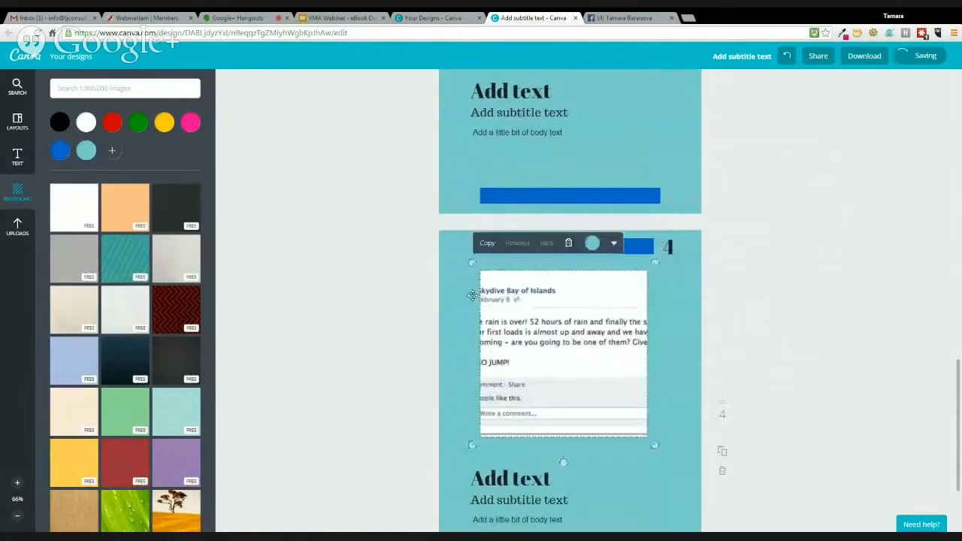
click(446, 259)
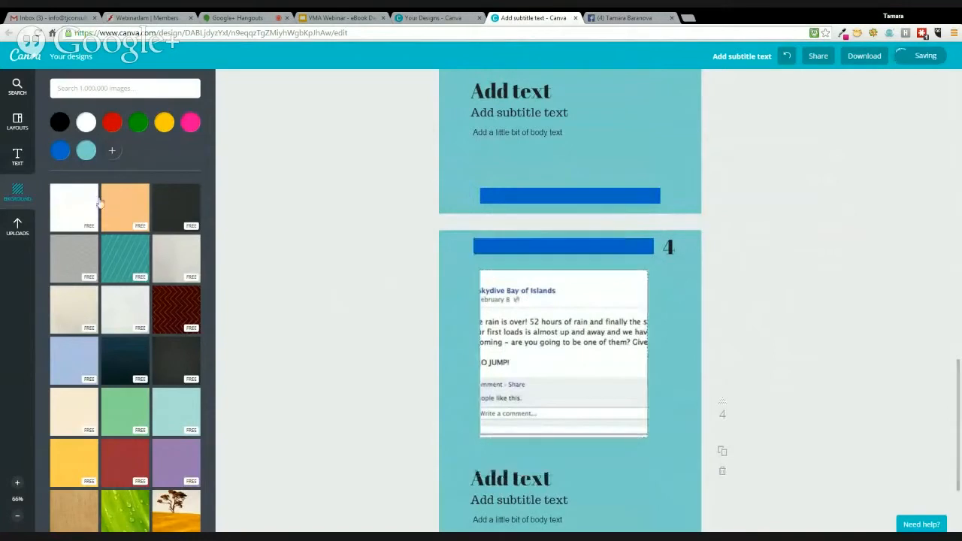
click(190, 122)
Review all four pages to check their order, page numbers and alternating teal and pink backgrounds.
scroll(778, 331, up, 3)
scroll(777, 331, up, 10)
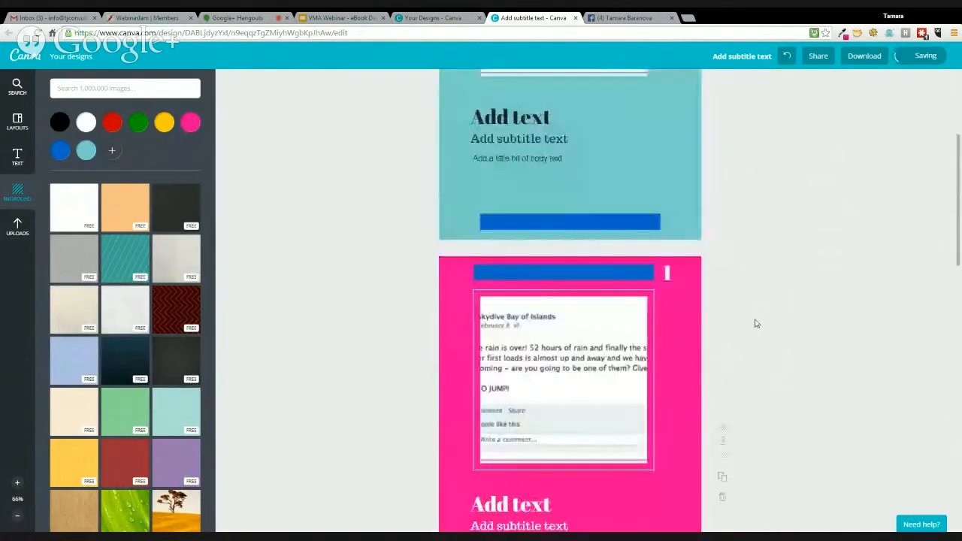
scroll(752, 300, down, 10)
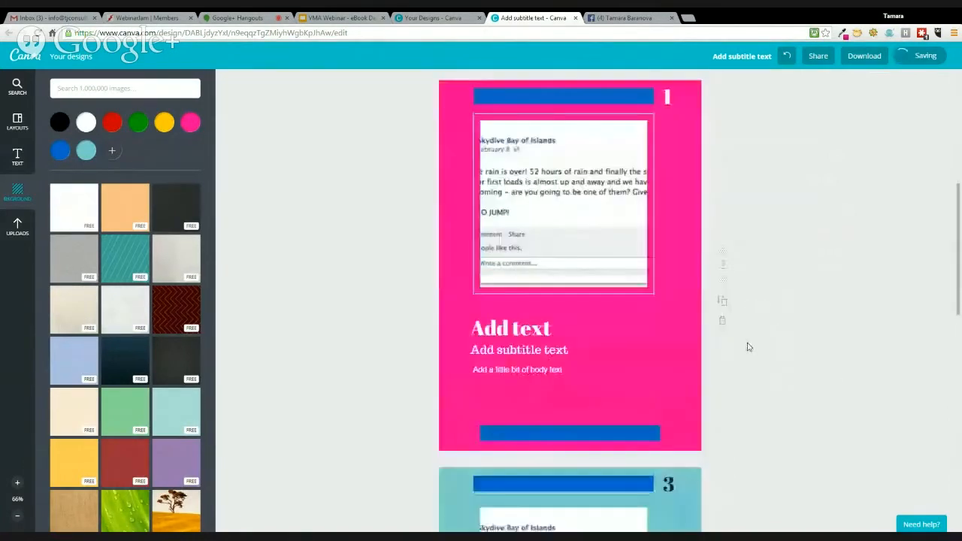
scroll(747, 344, down, 3)
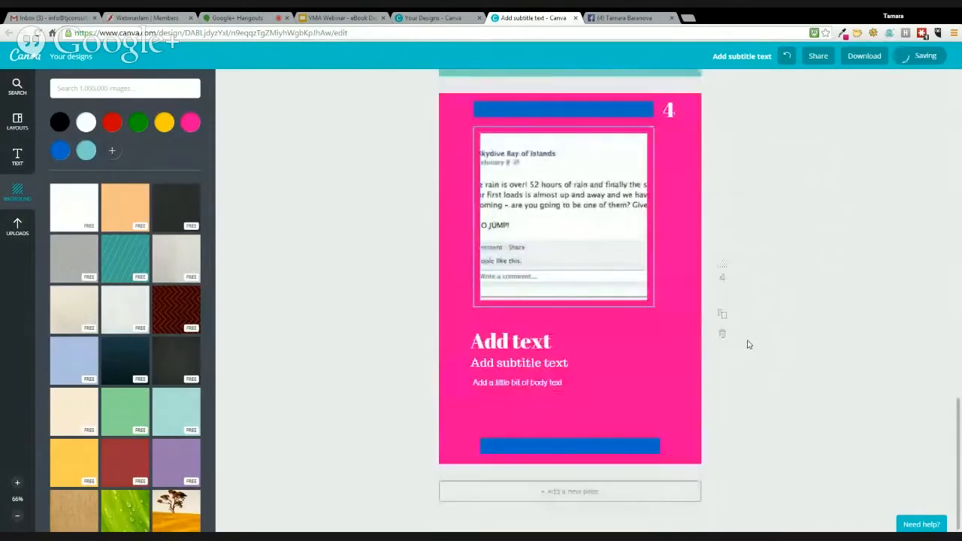
scroll(811, 379, up, 5)
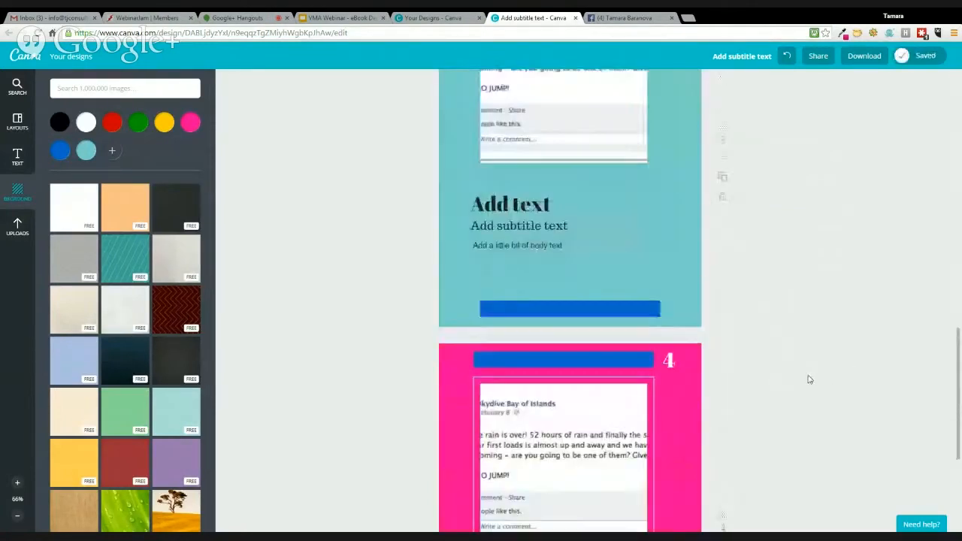
scroll(803, 382, up, 1)
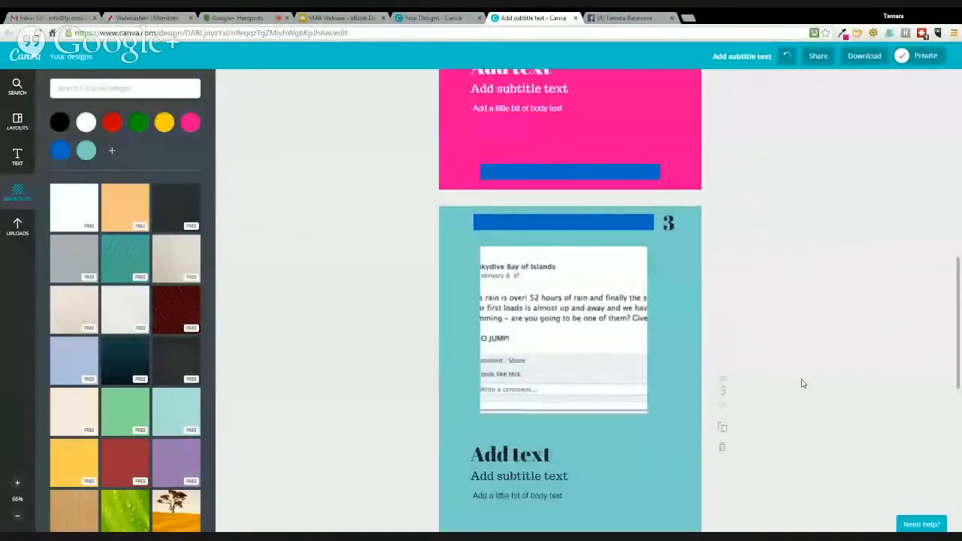
scroll(802, 384, up, 4)
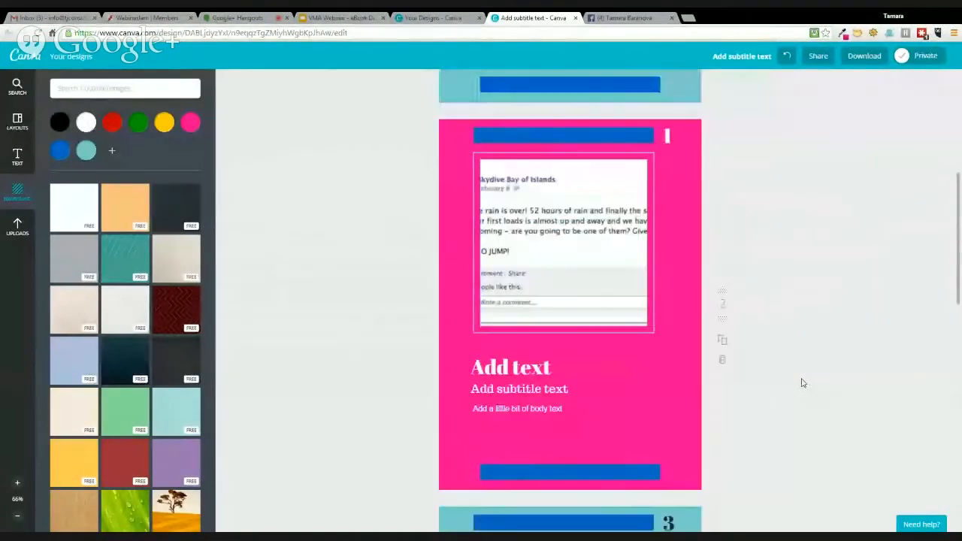
scroll(802, 383, up, 5)
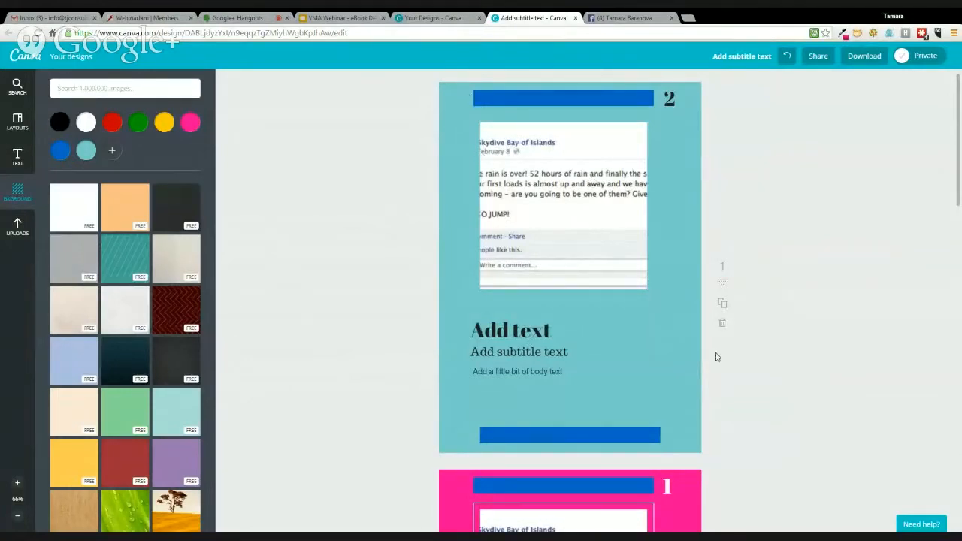
scroll(683, 369, down, 5)
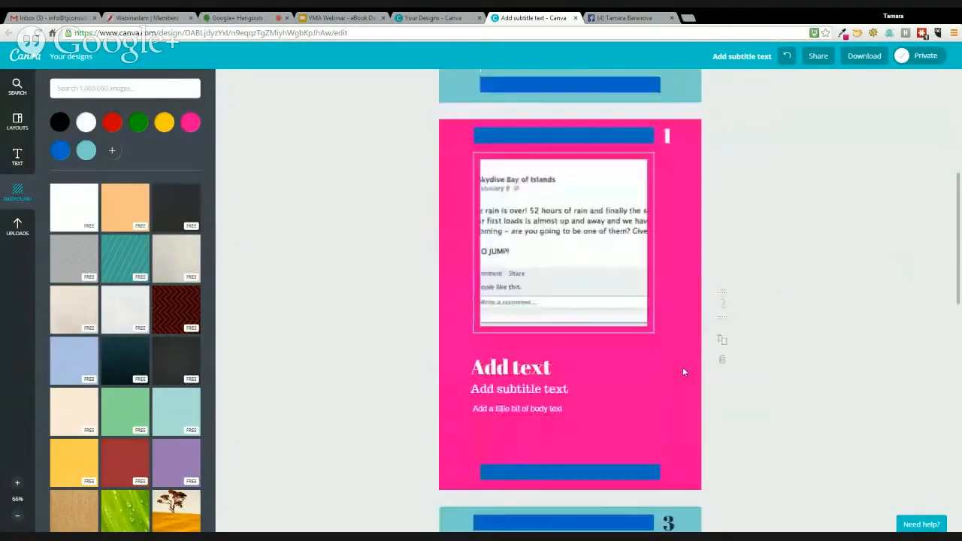
scroll(676, 369, up, 5)
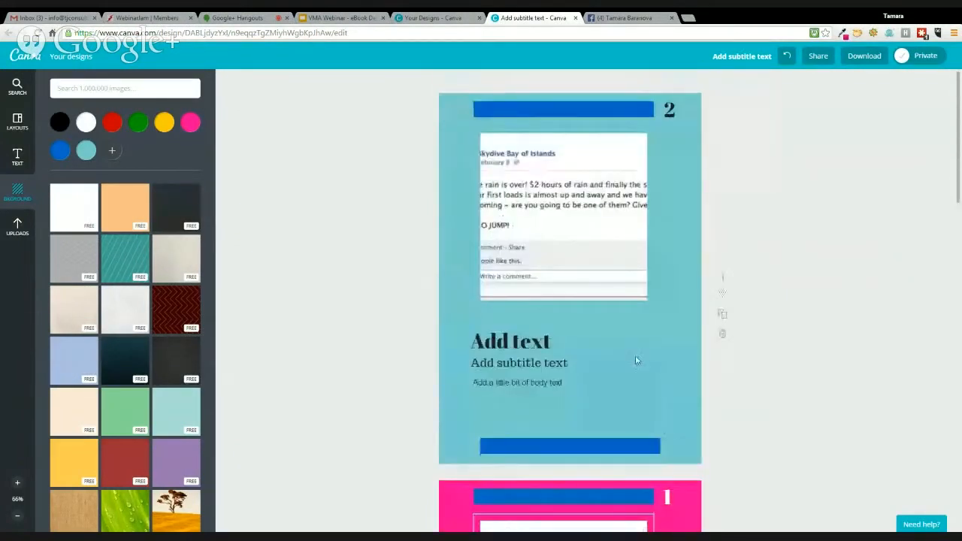
Set the background of the first page, numbered 2, to white.
click(85, 122)
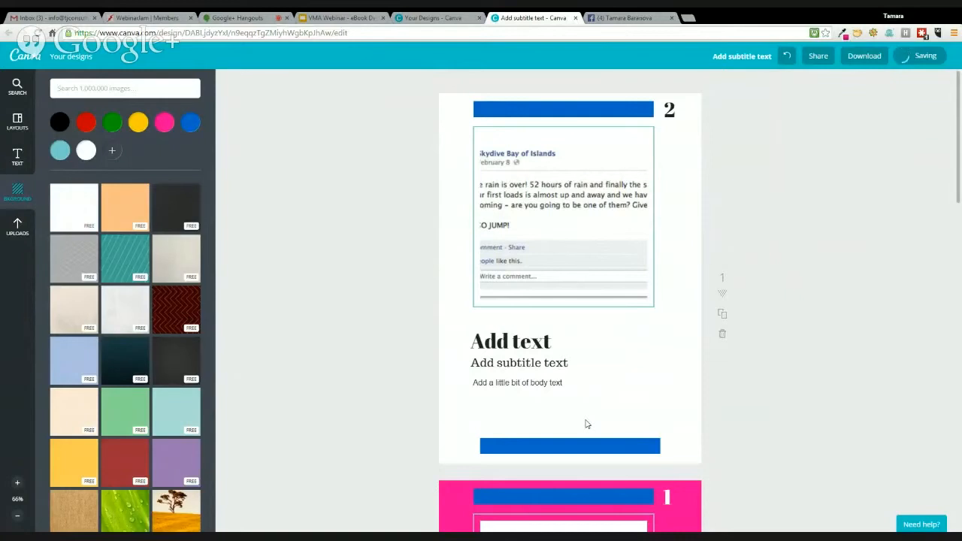
scroll(729, 397, down, 5)
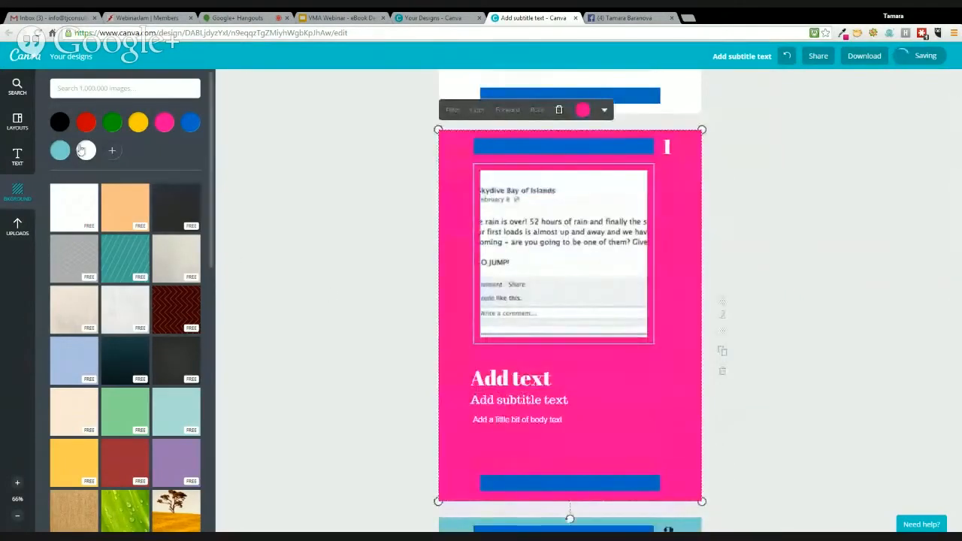
Set the backgrounds of the pages numbered 1 and 3 to white.
click(86, 150)
scroll(696, 350, down, 10)
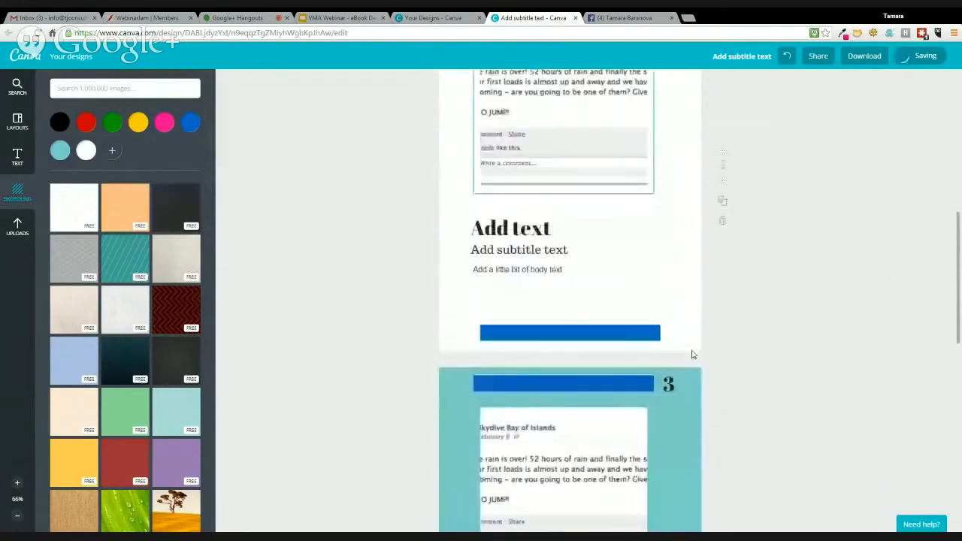
click(672, 356)
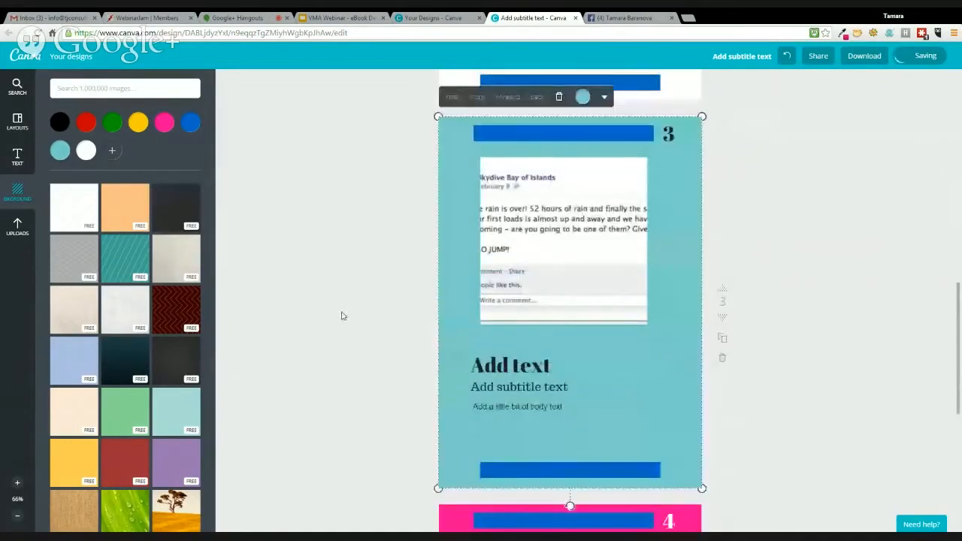
click(85, 150)
scroll(365, 266, down, 4)
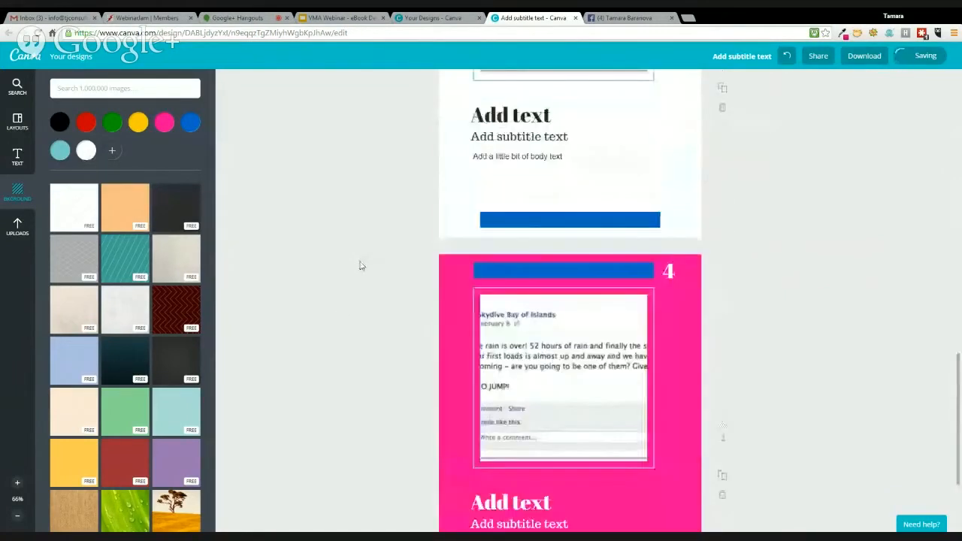
Rename the design as "Ebook Design Webinar".
scroll(358, 266, up, 7)
scroll(356, 268, up, 1)
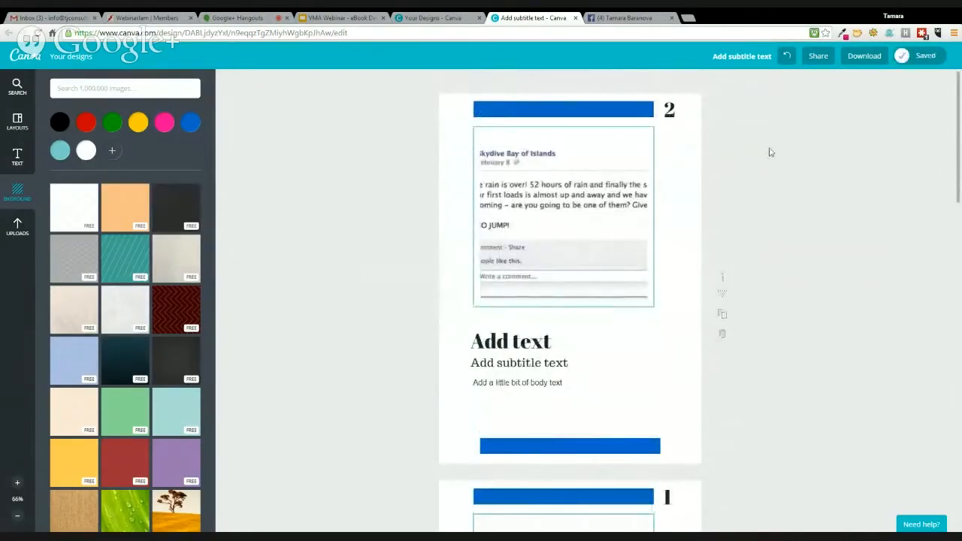
click(724, 57)
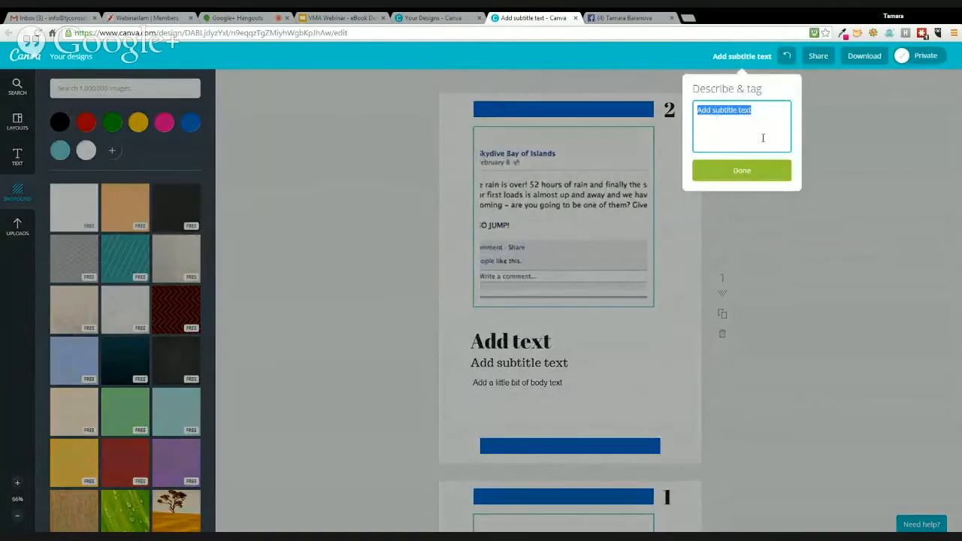
text(Ebook Design Webina)
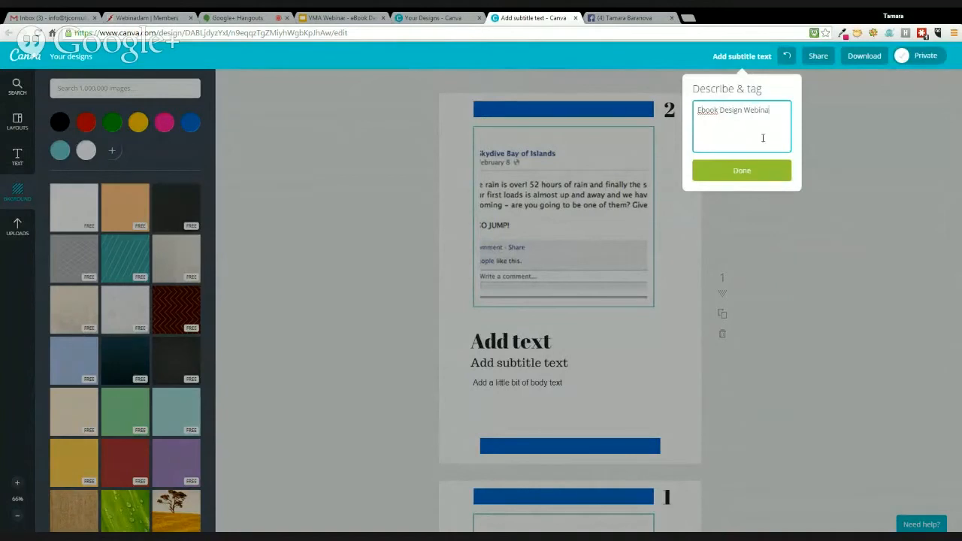
text(r)
click(766, 174)
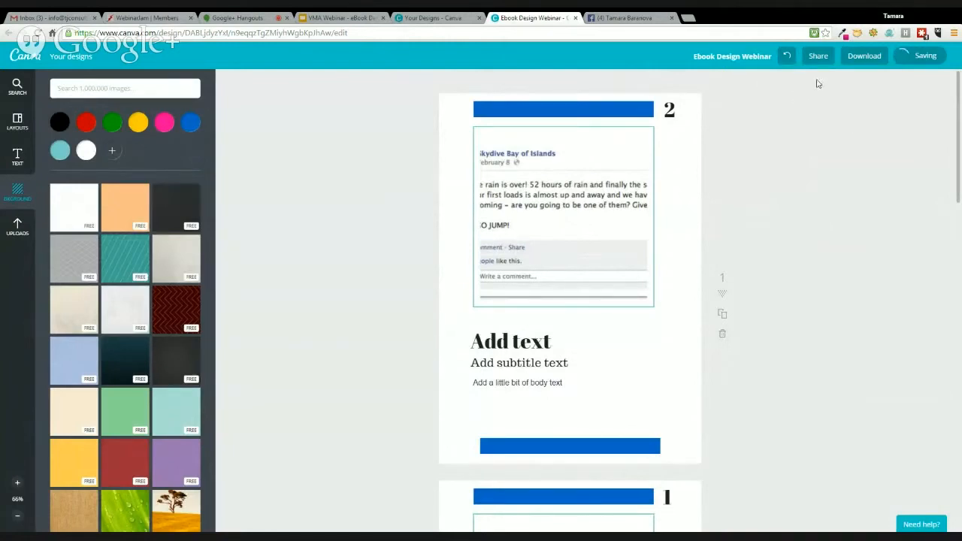
Examine the download formats and options, including limiting the export to a range of pages.
click(864, 56)
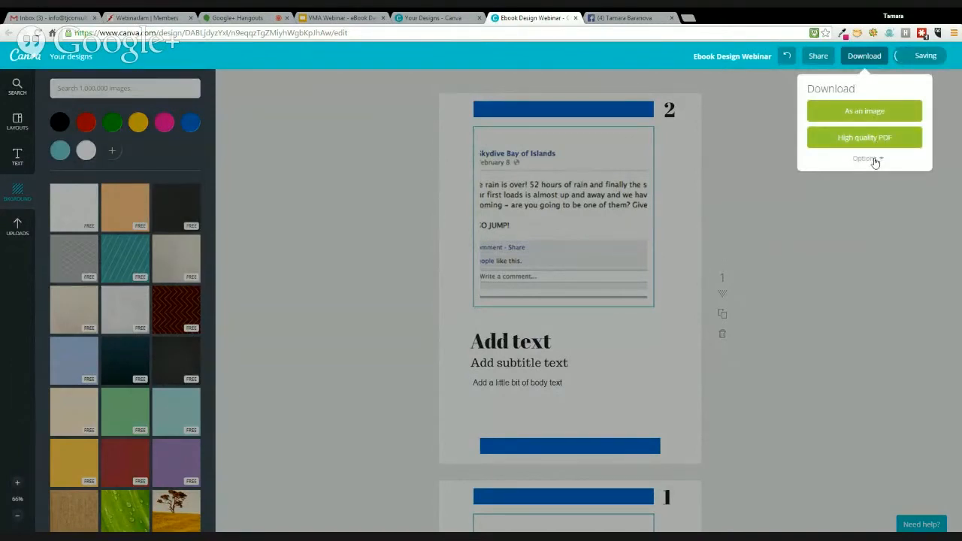
click(875, 160)
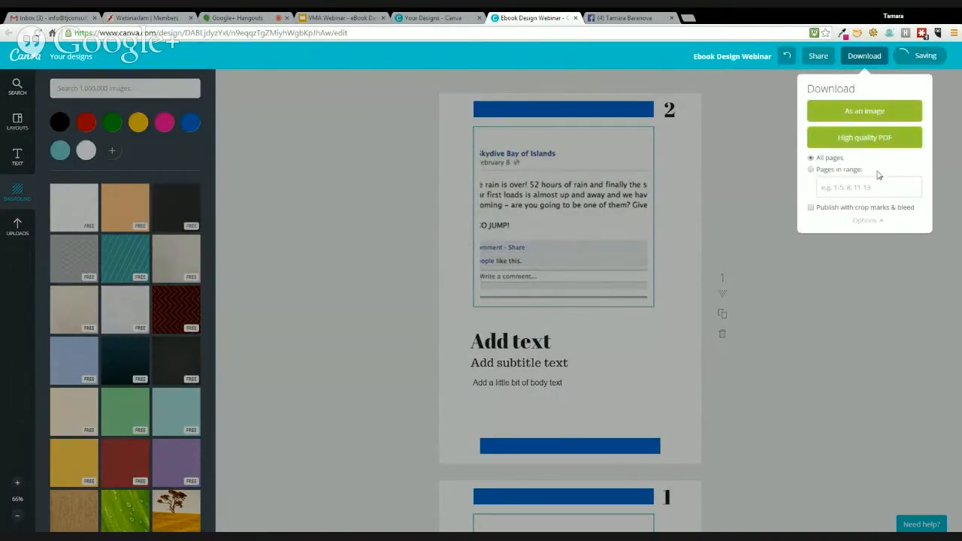
click(810, 169)
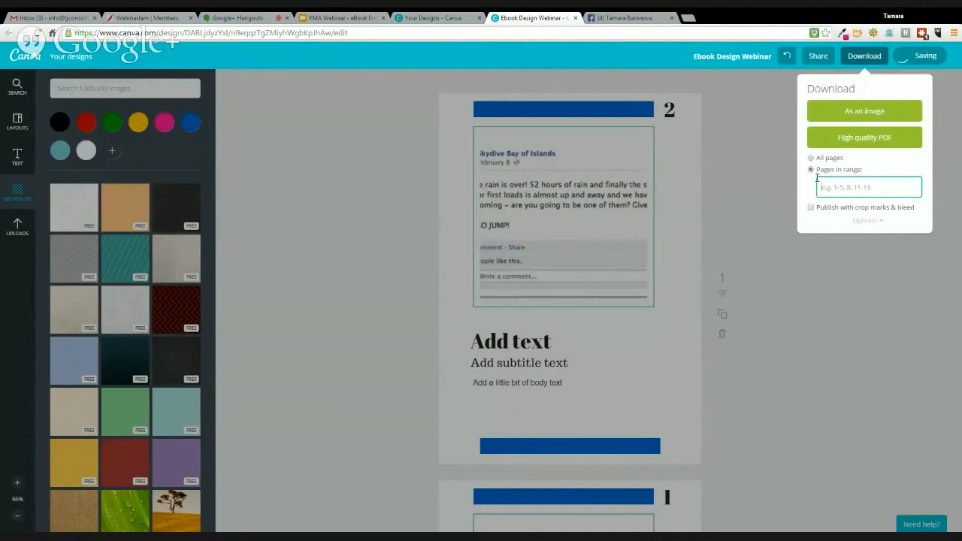
click(833, 254)
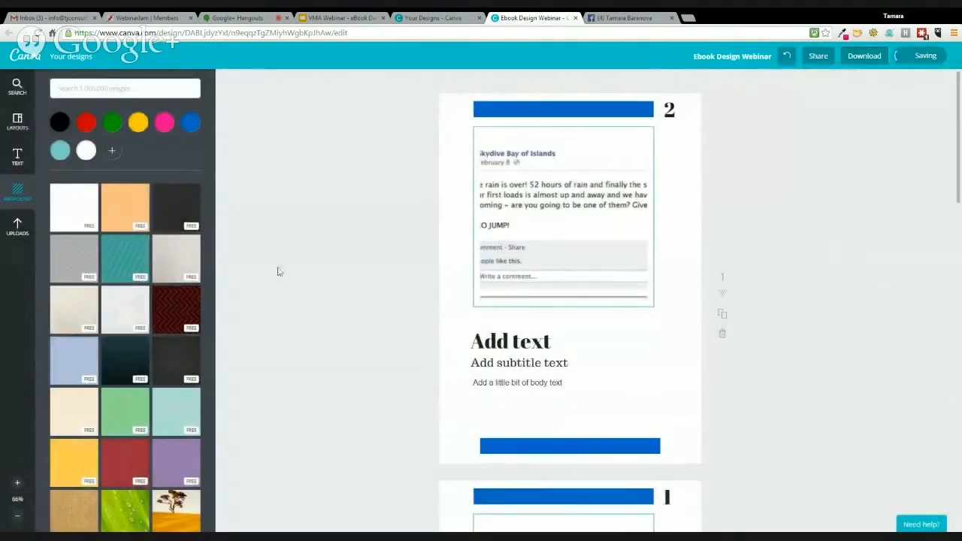
Add the uploaded AWeber logo to the first page, shrink it, and place it just above the right end of the bottom blue bar.
scroll(165, 331, down, 3)
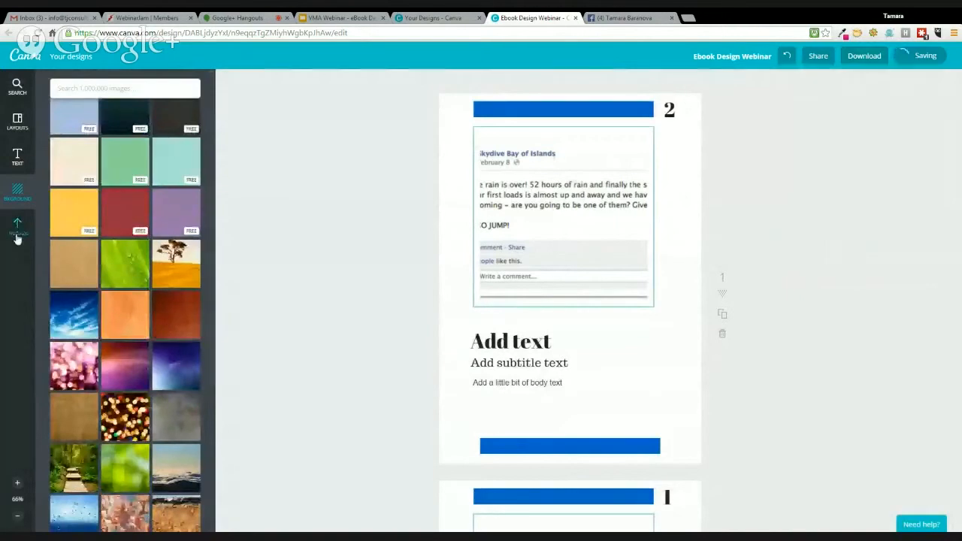
click(18, 231)
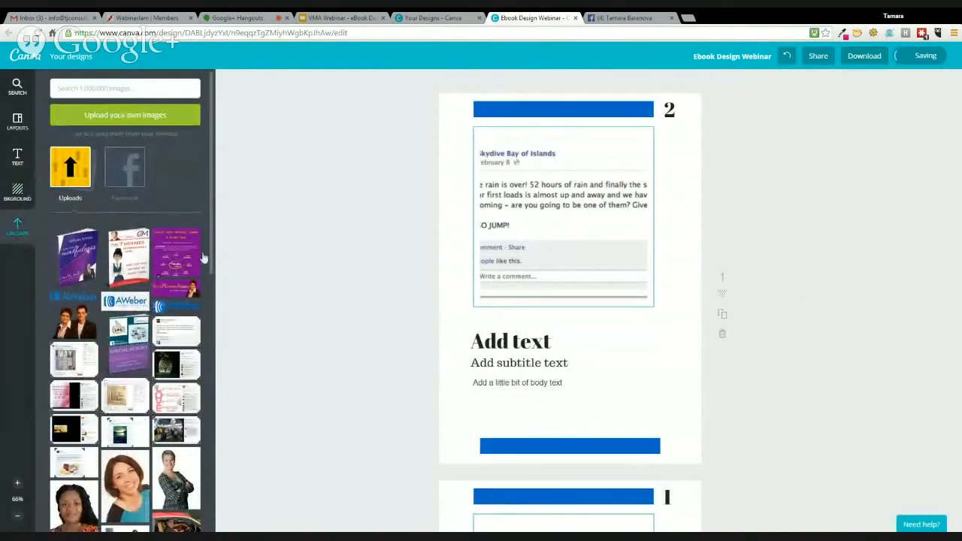
drag(175, 312, 556, 353)
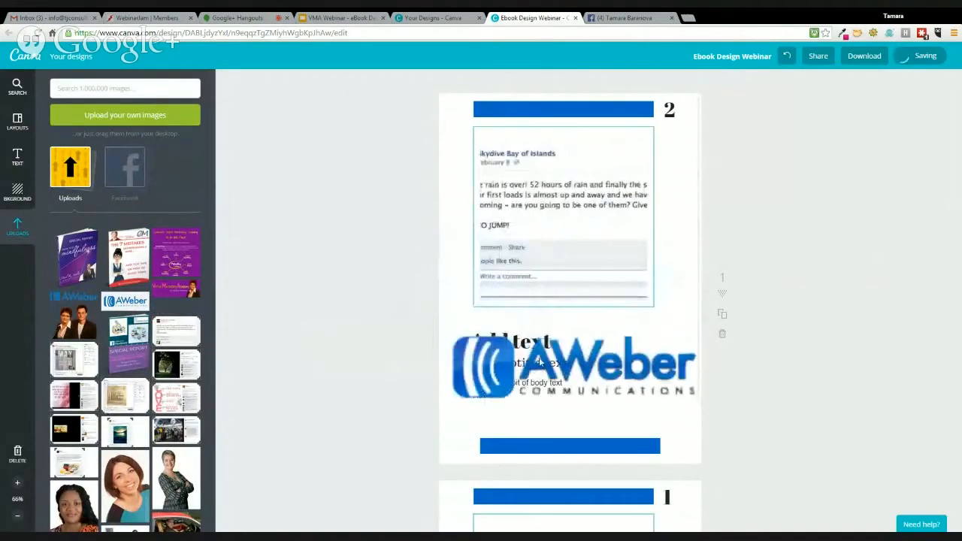
drag(691, 421, 528, 372)
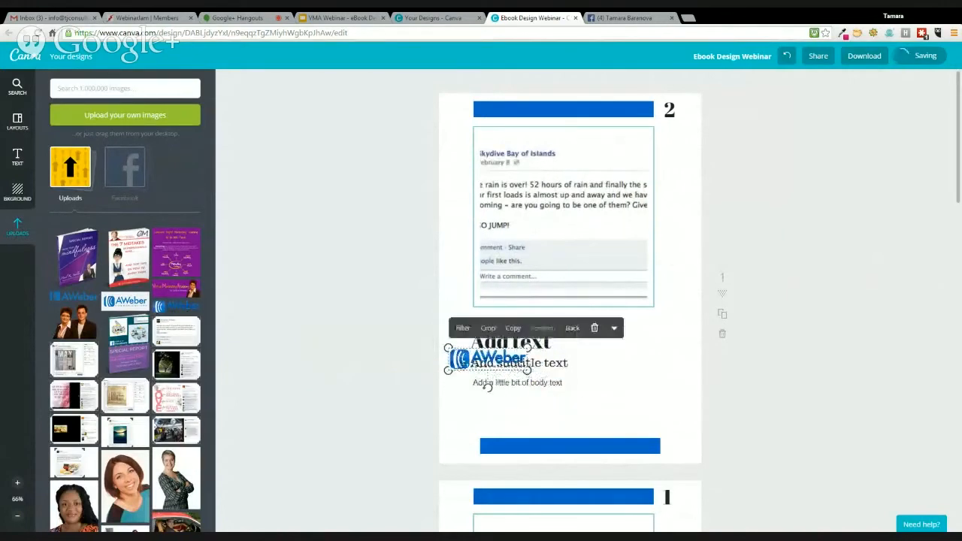
drag(460, 365, 617, 422)
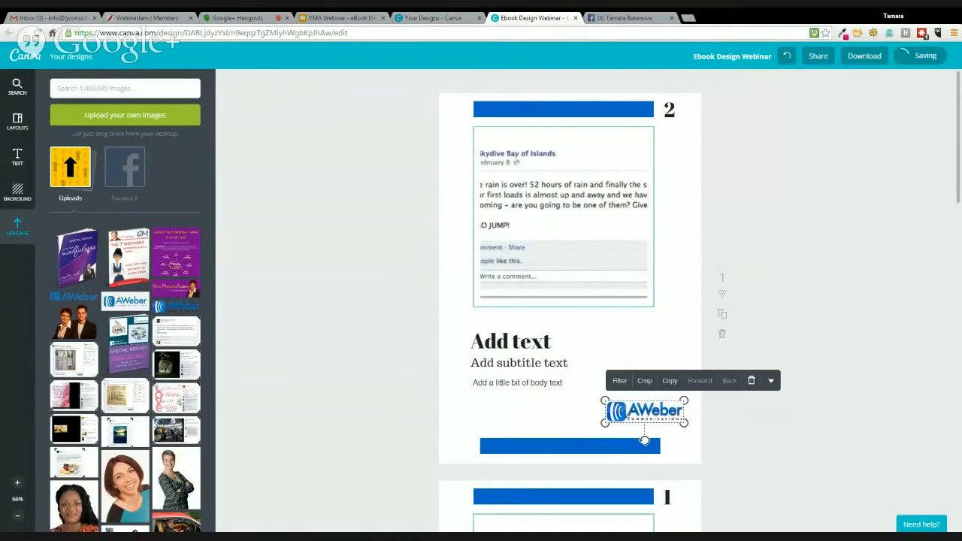
drag(624, 412, 626, 424)
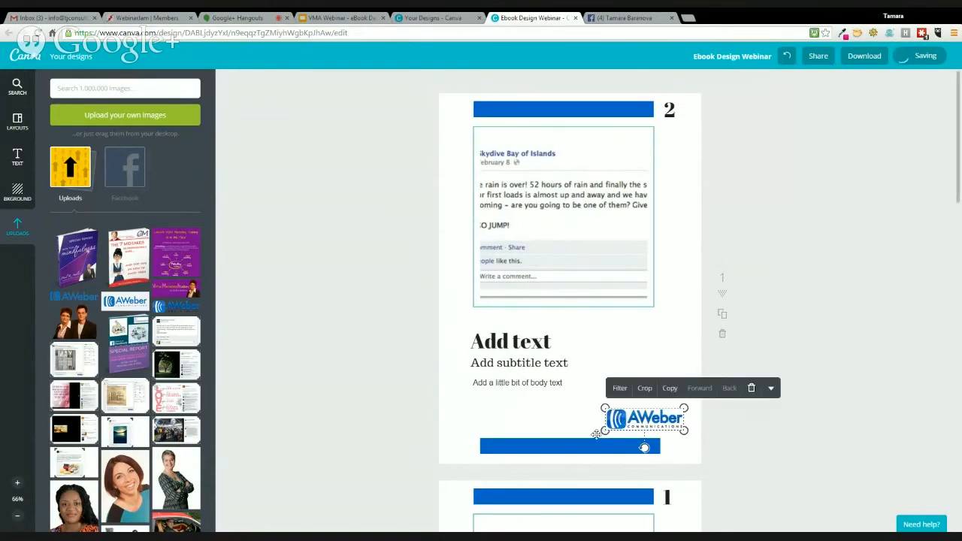
Extend the first page's bottom blue bar to the left page edge and stretch the top bar across the full width, flush with the top edge.
click(502, 448)
drag(480, 446, 431, 445)
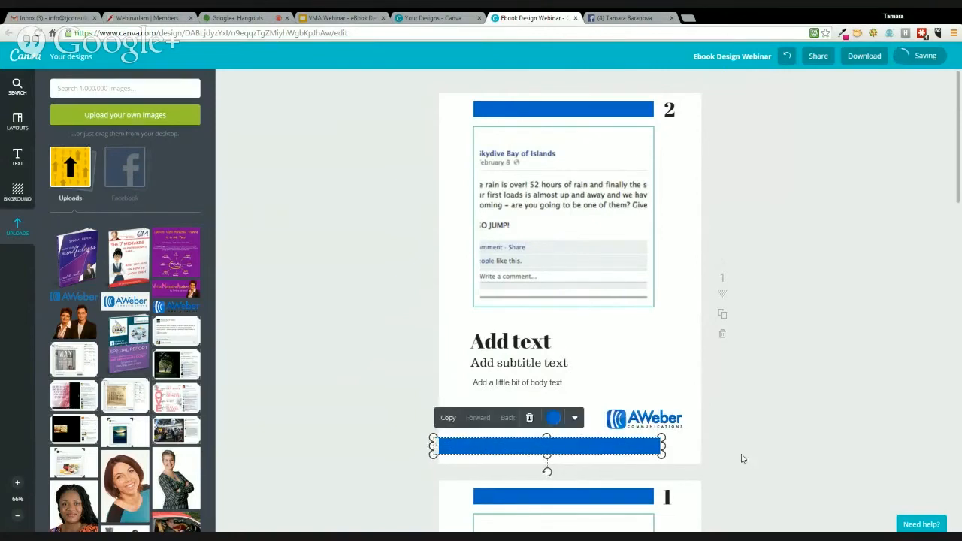
click(741, 459)
click(492, 113)
mouse_move(472, 107)
mouse_down()
mouse_move(425, 109)
mouse_move(456, 99)
mouse_up()
drag(655, 100, 711, 102)
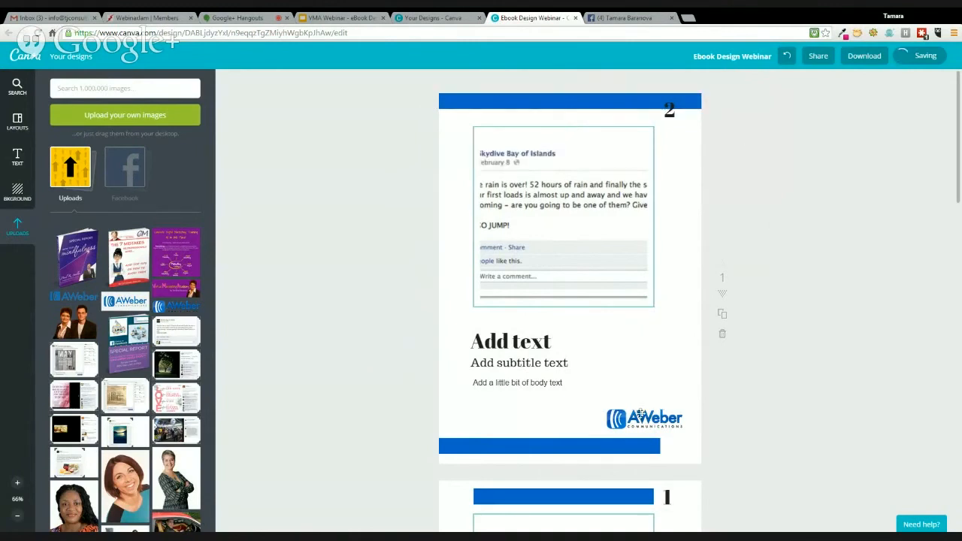
Fit the bottom blue bar to the full page width along the bottom edge and shift page number 2 towards the top-right corner.
drag(625, 441, 721, 456)
click(658, 456)
click(740, 451)
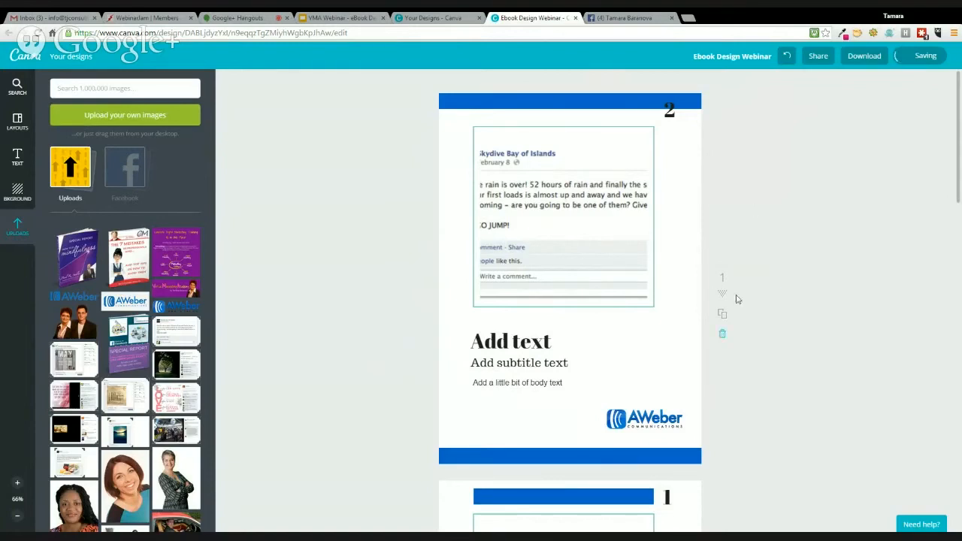
drag(668, 113, 684, 108)
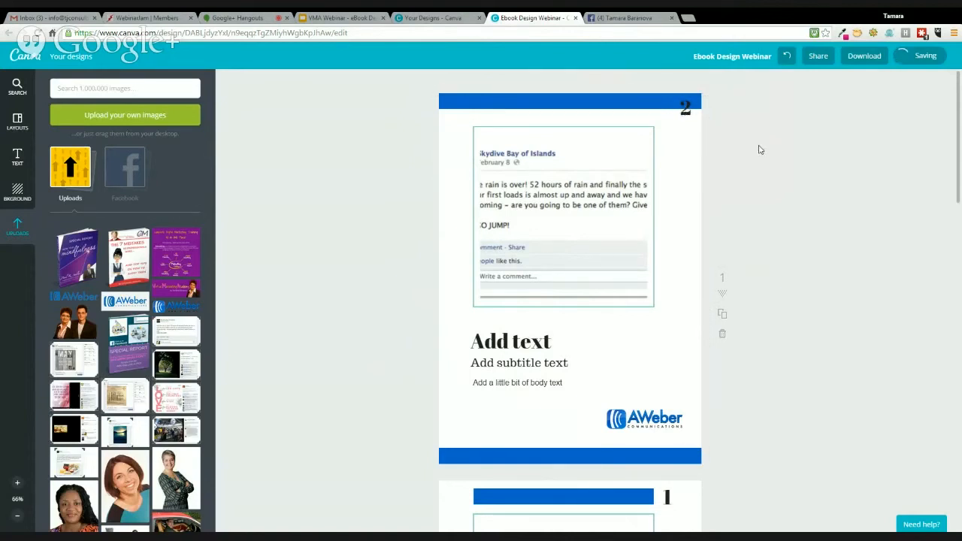